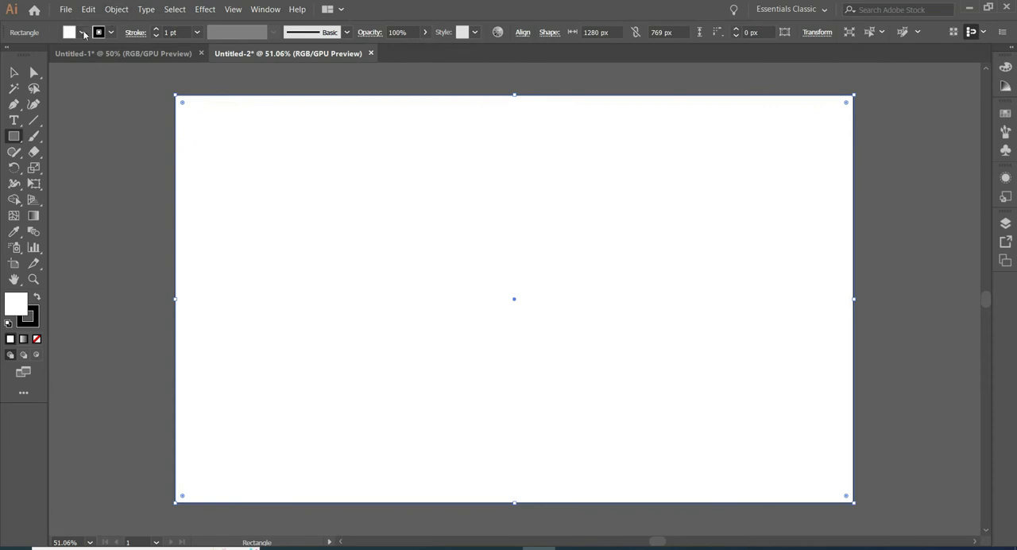
Fill the artboard-sized background rectangle with black and lock it in the layer.
left_click(83, 33)
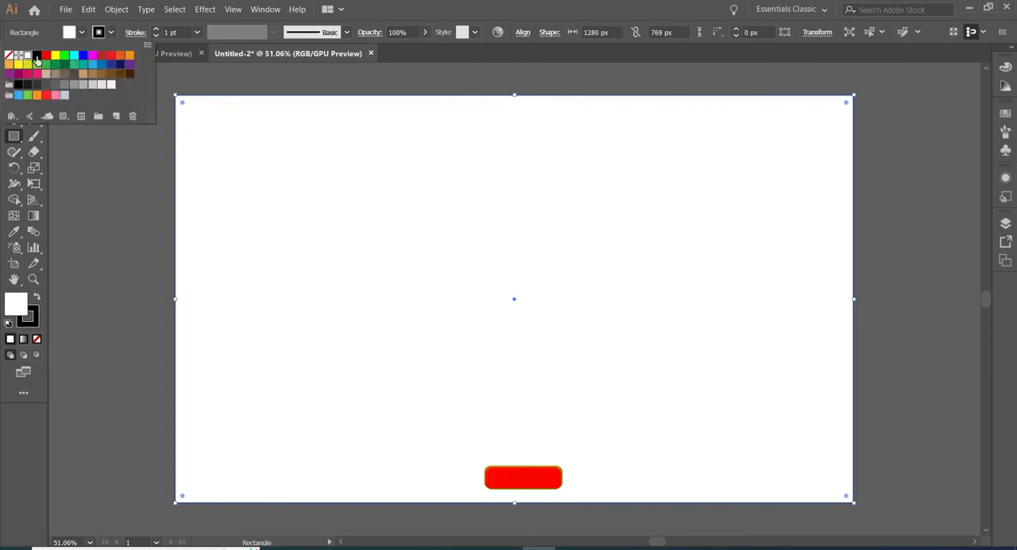
left_click(37, 55)
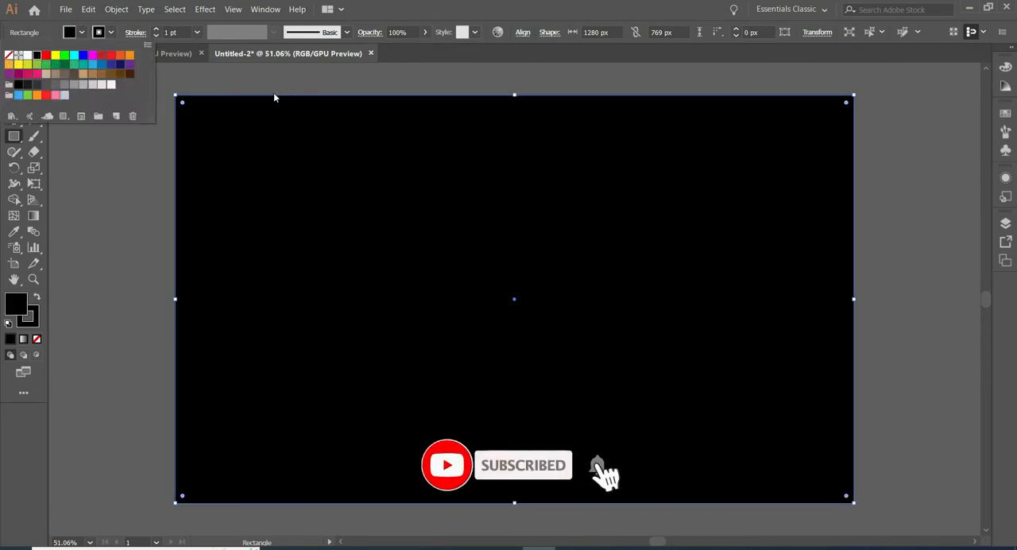
left_click(1004, 224)
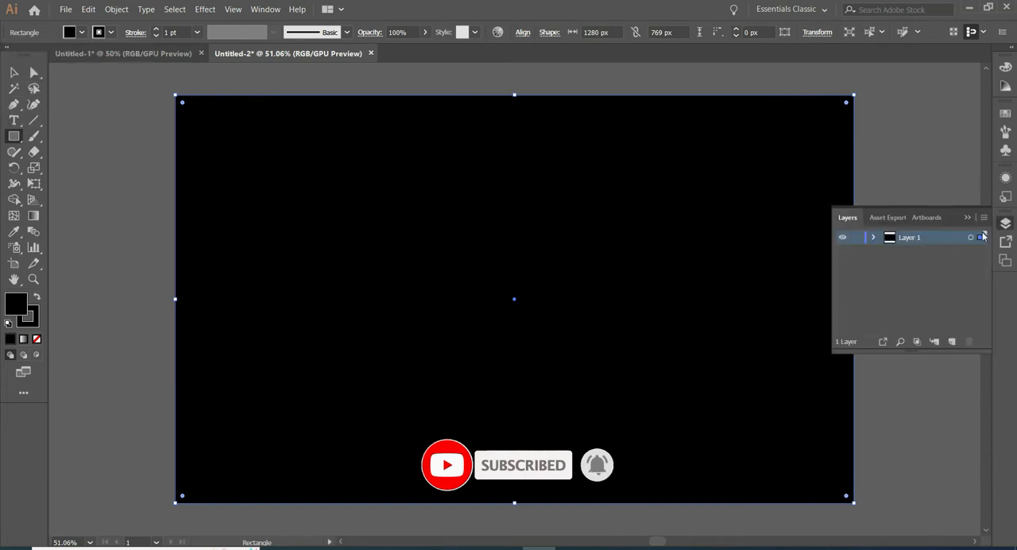
left_click(873, 237)
left_click(856, 251)
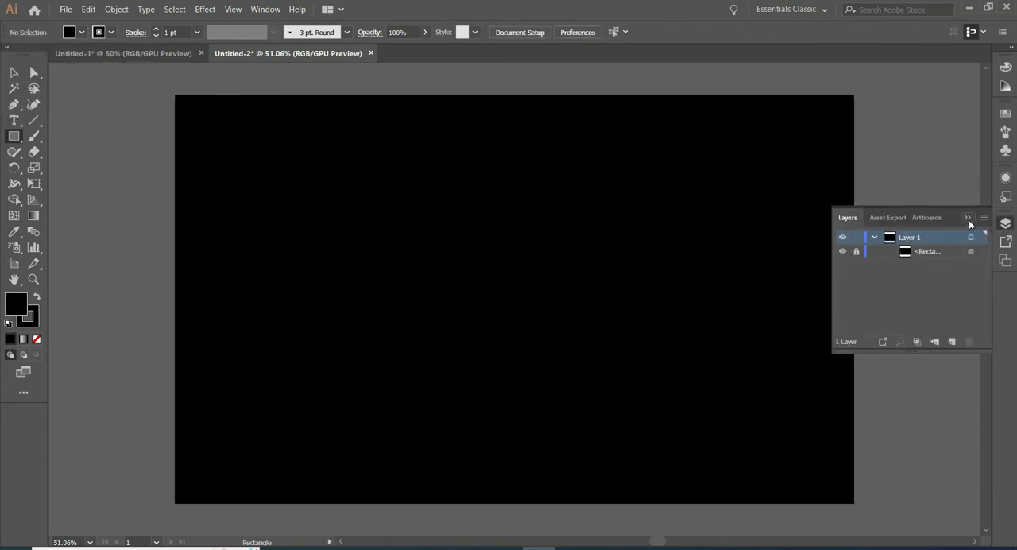
left_click(968, 218)
left_click(14, 72)
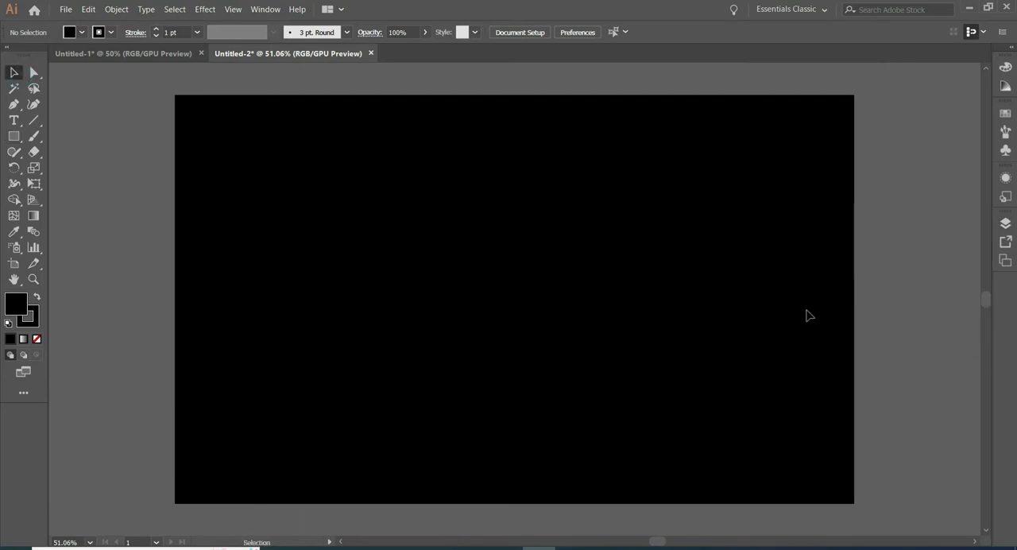
Draw a circle about 434 px in diameter near the middle of the artboard.
scroll(624, 288, "up", 1)
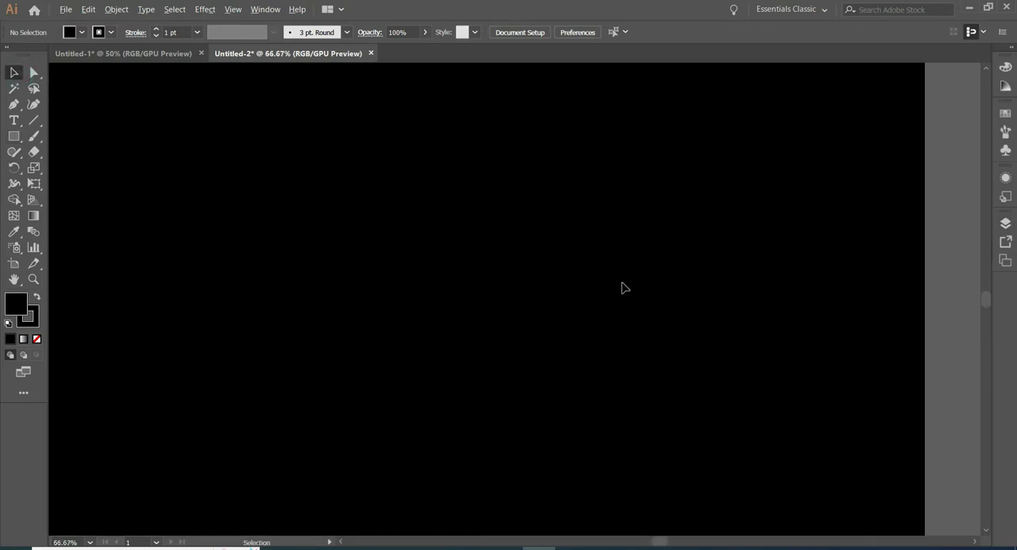
key("space")
left_click_drag(623, 282, 656, 294)
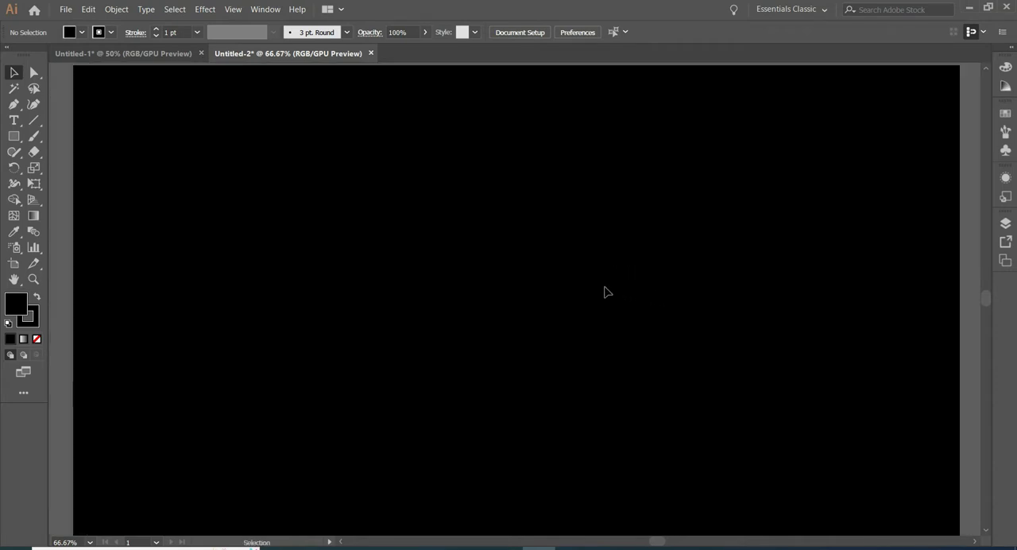
left_click(13, 135)
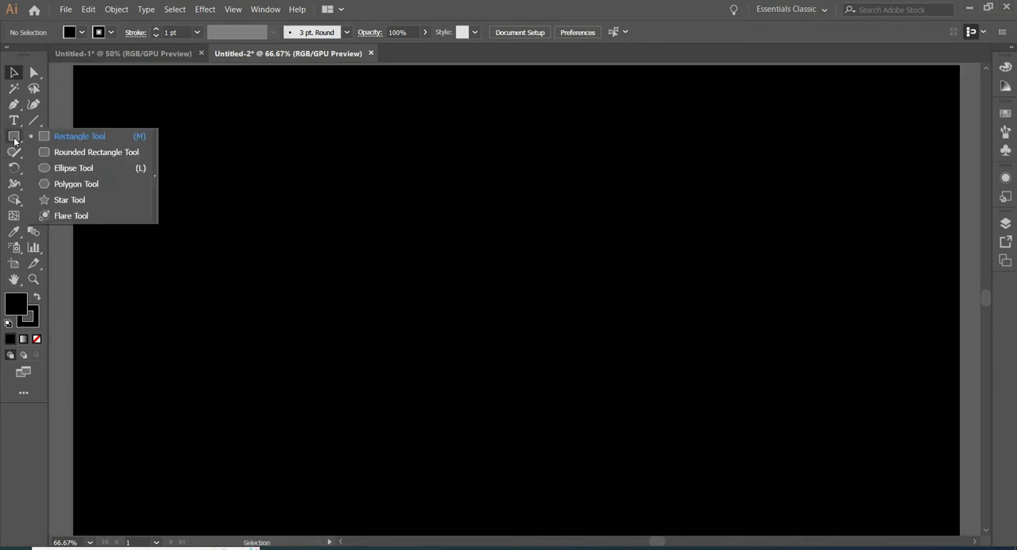
left_click(98, 168)
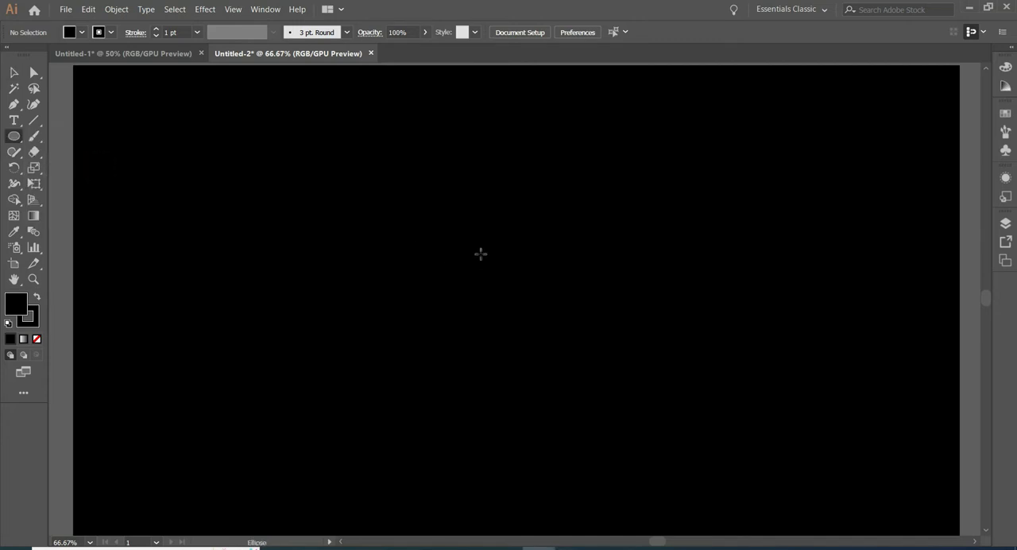
left_click_drag(480, 253, 597, 405)
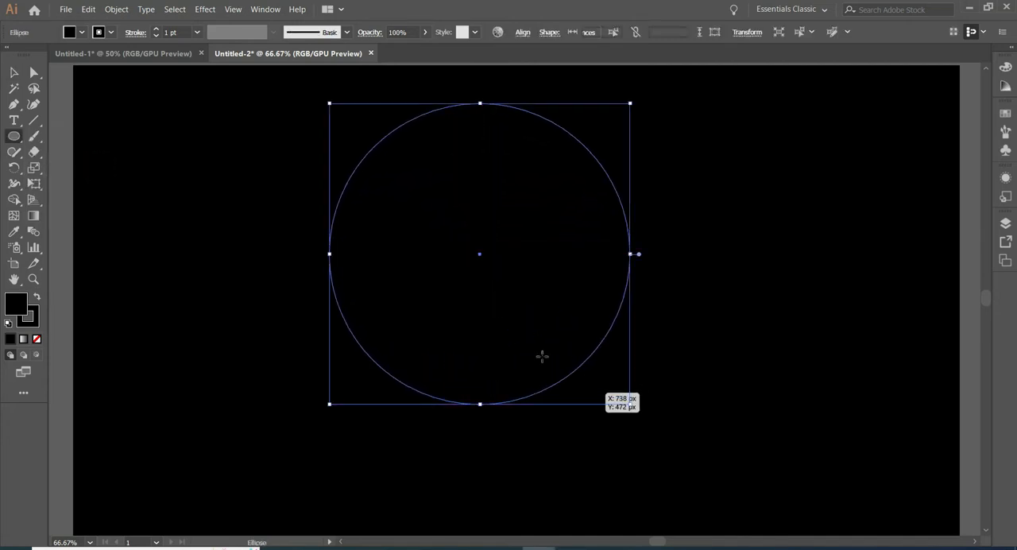
Give the circle a white stroke and no fill, and move it slightly downward.
left_click(109, 33)
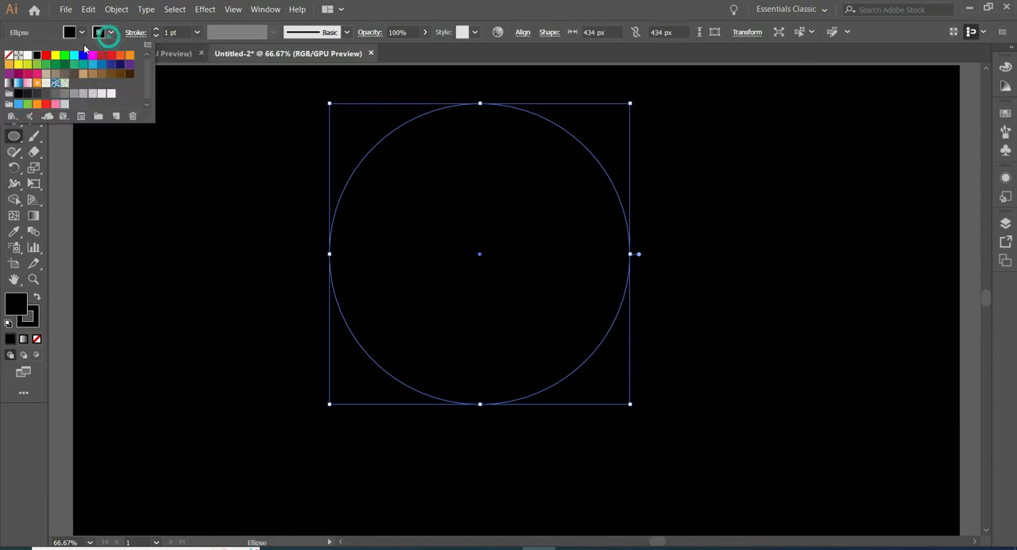
left_click(27, 55)
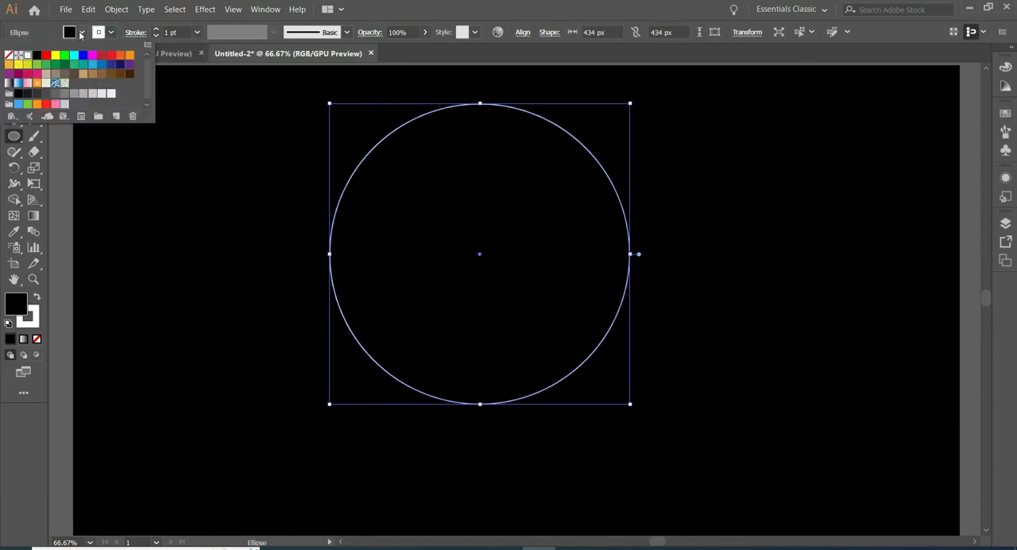
left_click(80, 32)
left_click(81, 33)
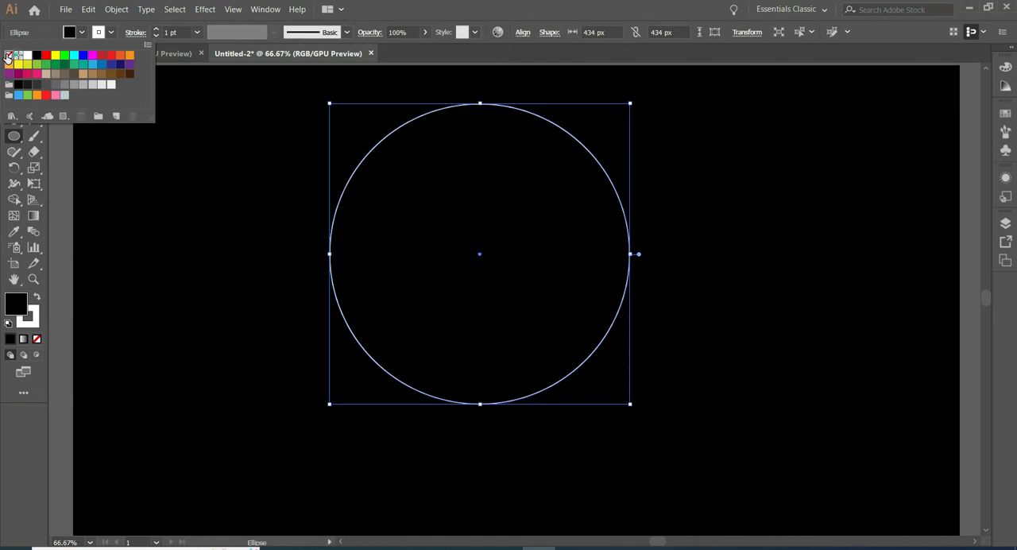
left_click(8, 55)
left_click(479, 255)
left_click_drag(479, 255, 483, 278)
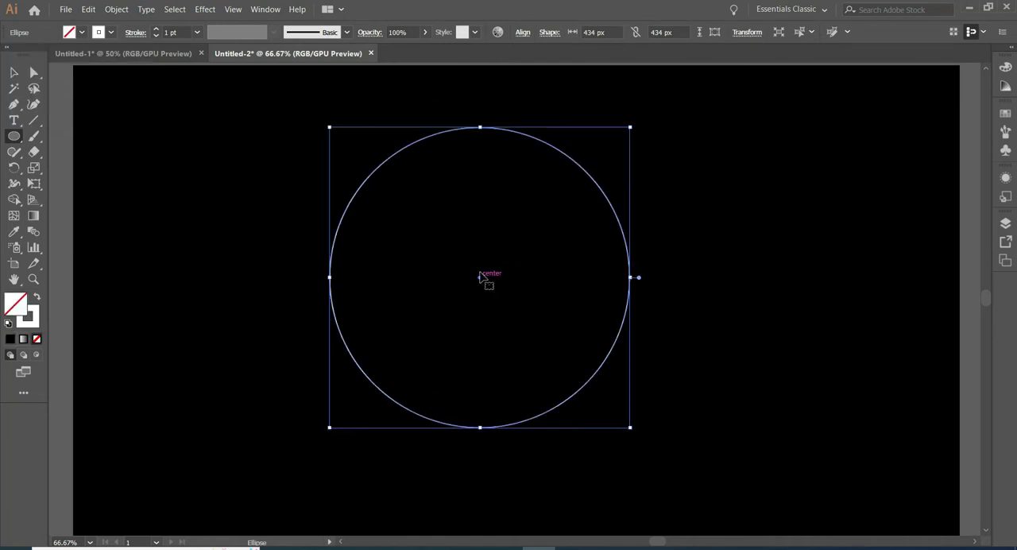
Increase the circle's stroke weight to 12 pt.
left_click(156, 30)
left_click(156, 29)
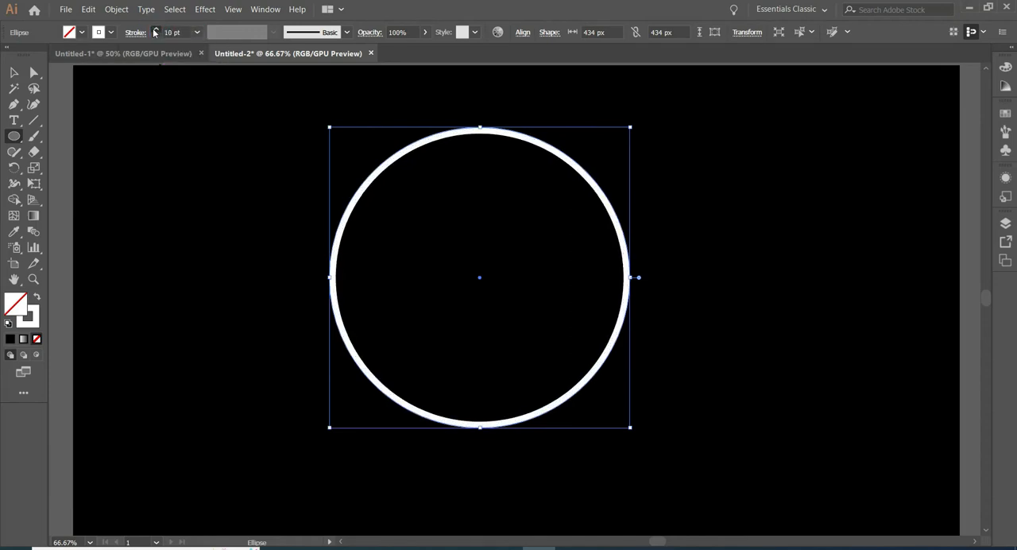
left_click(156, 30)
left_click(156, 30)
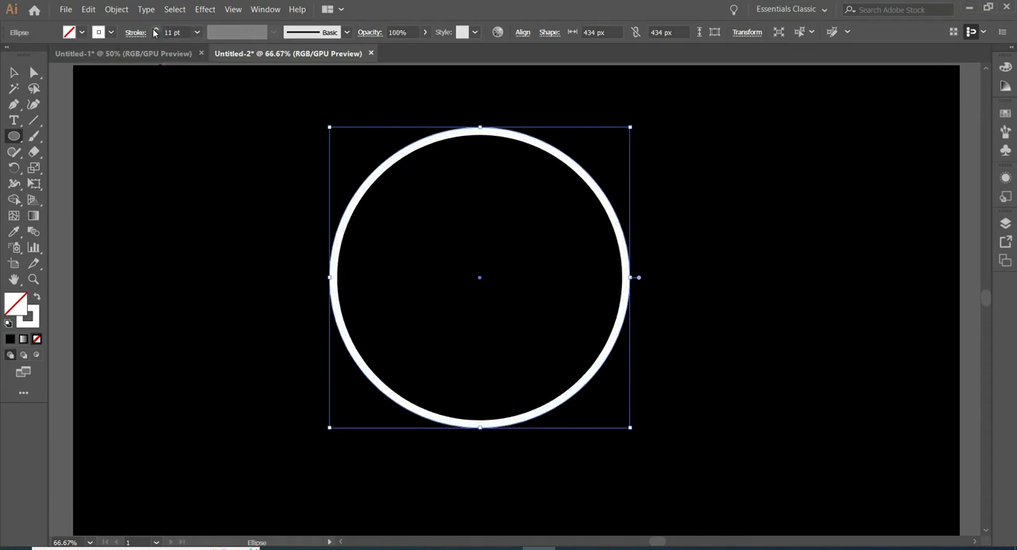
left_click(155, 30)
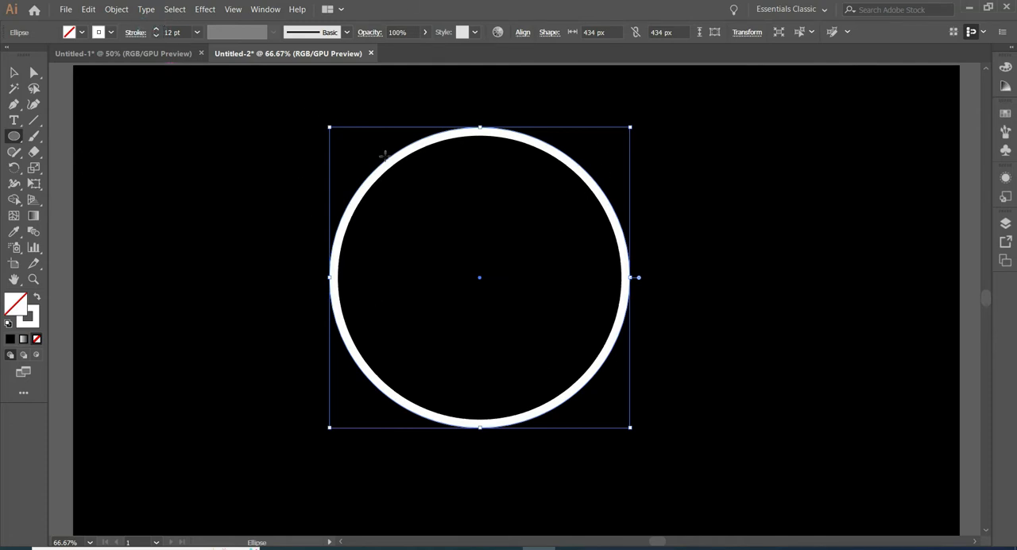
Give the circle's stroke round caps, center alignment and a dashed line with a 26 pt gap.
left_click(135, 33)
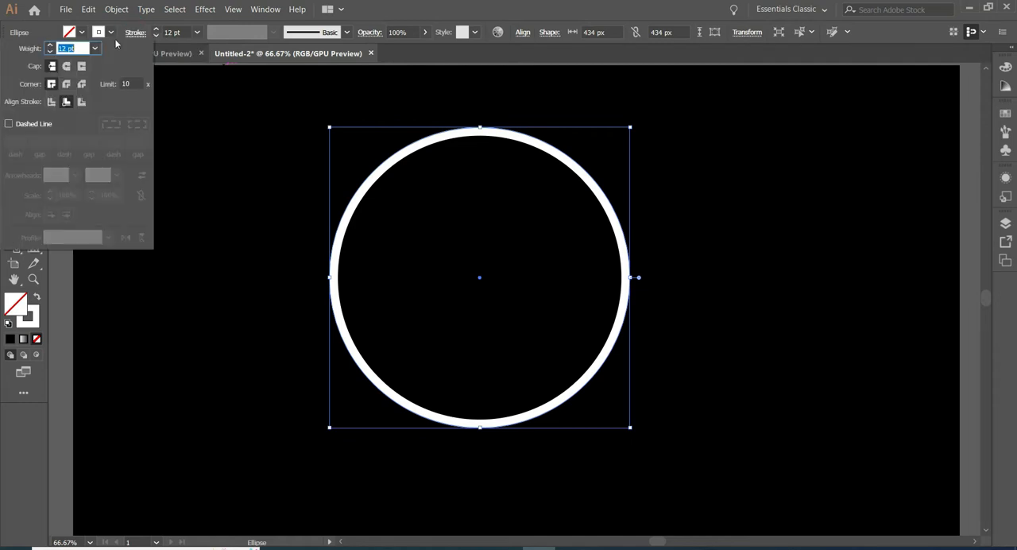
left_click(65, 67)
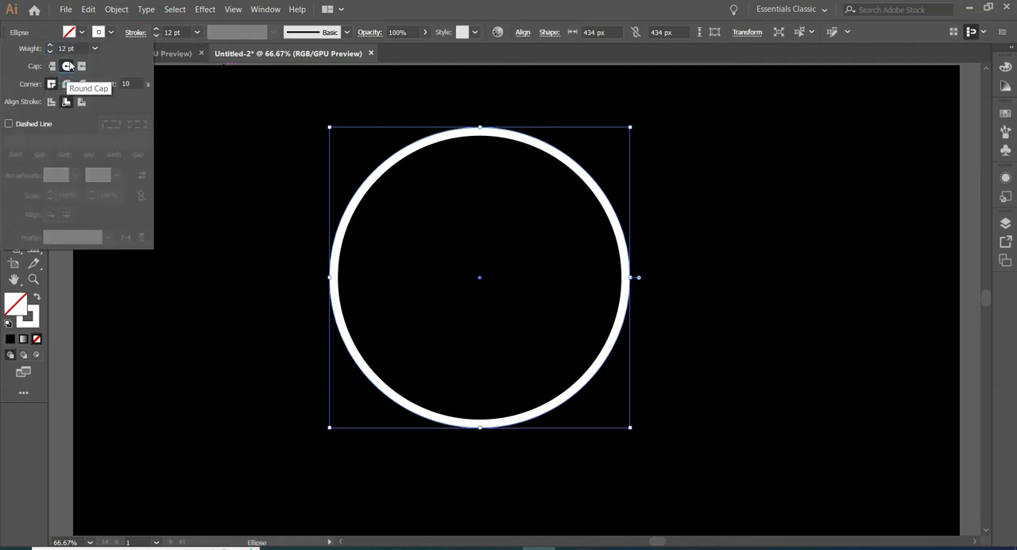
left_click(51, 101)
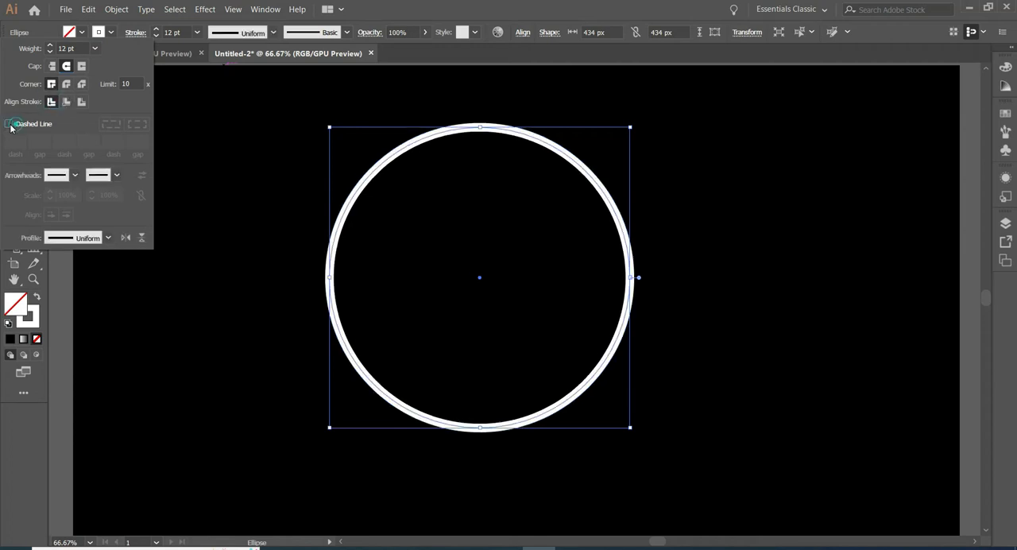
left_click(10, 125)
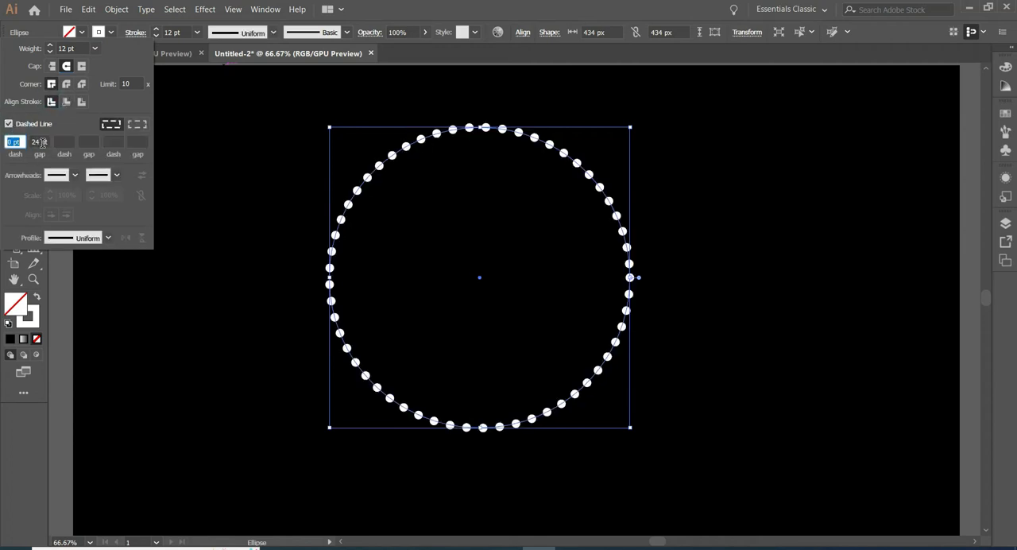
double_click(33, 144)
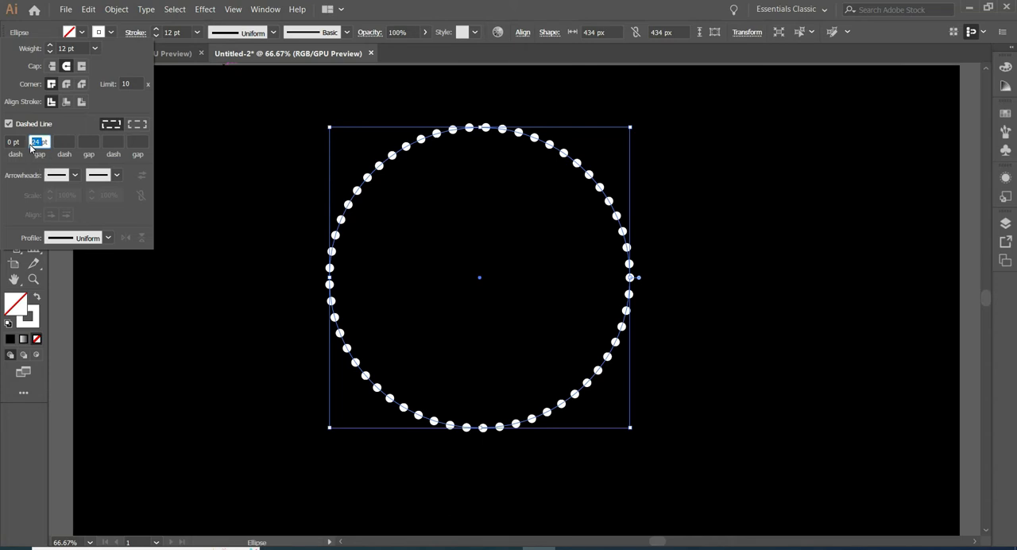
type("2")
Apply Width Profile 1 to the dotted stroke, set its gap to 22 pt, and deselect the circle.
left_click(106, 237)
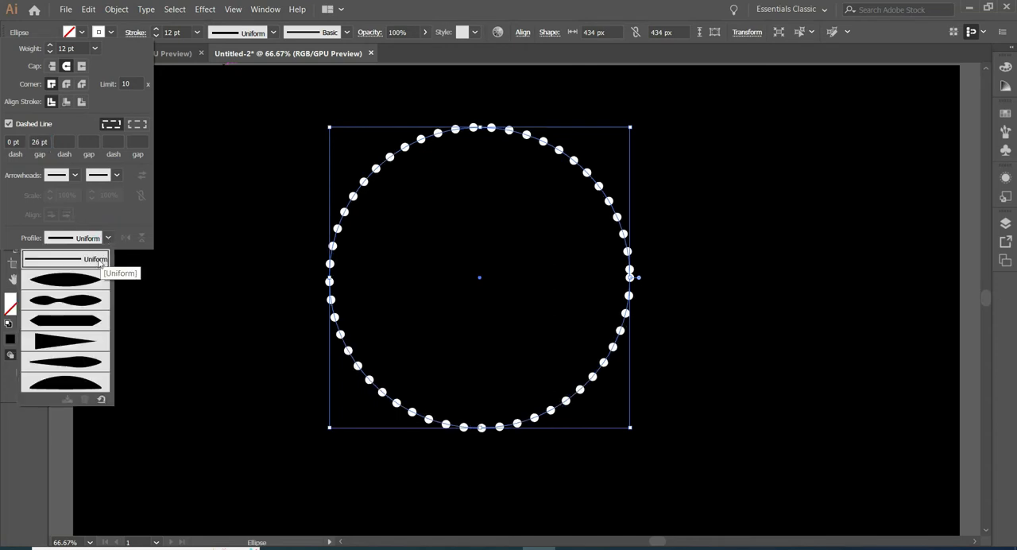
left_click(56, 281)
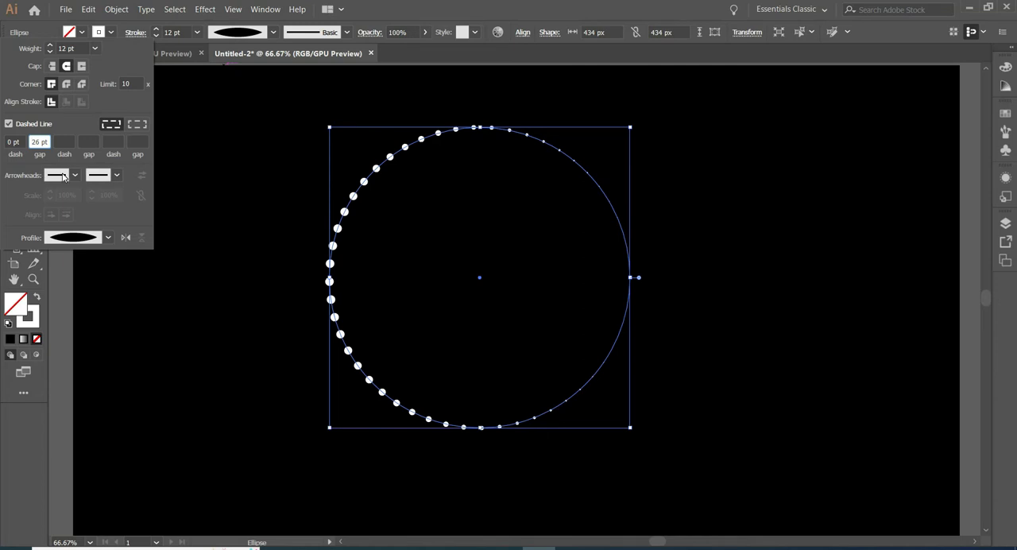
double_click(39, 142)
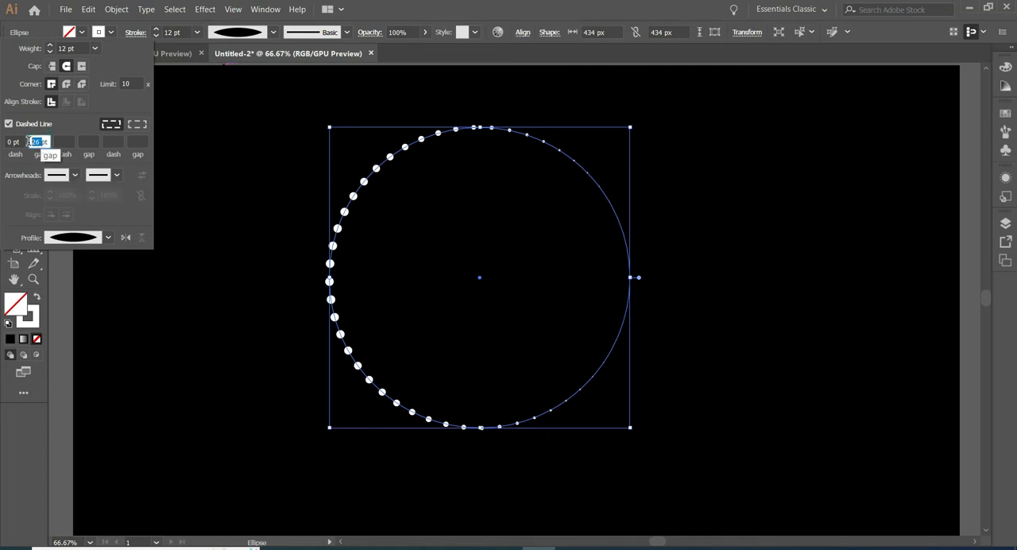
type("22")
key("Tab")
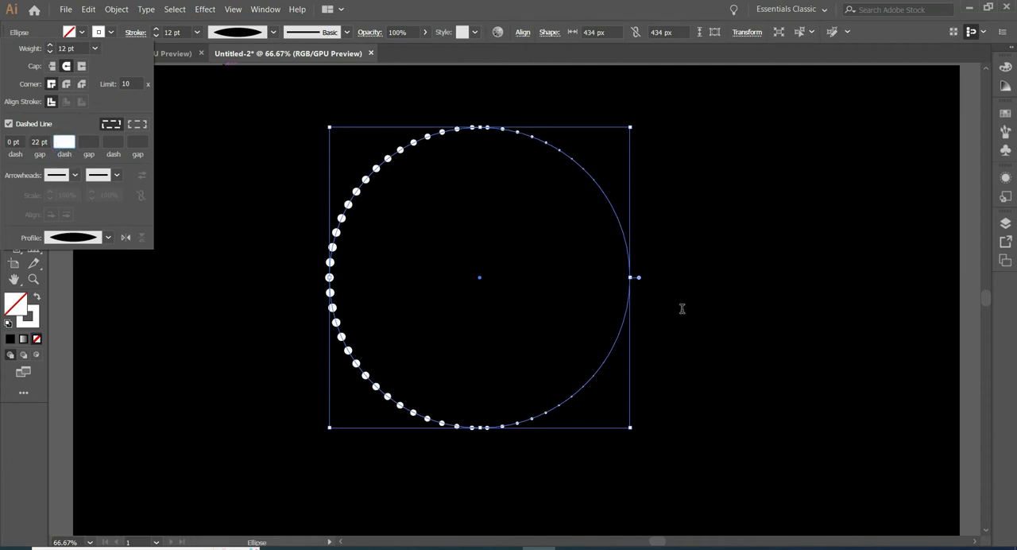
left_click(166, 174)
key("v")
left_click(161, 198)
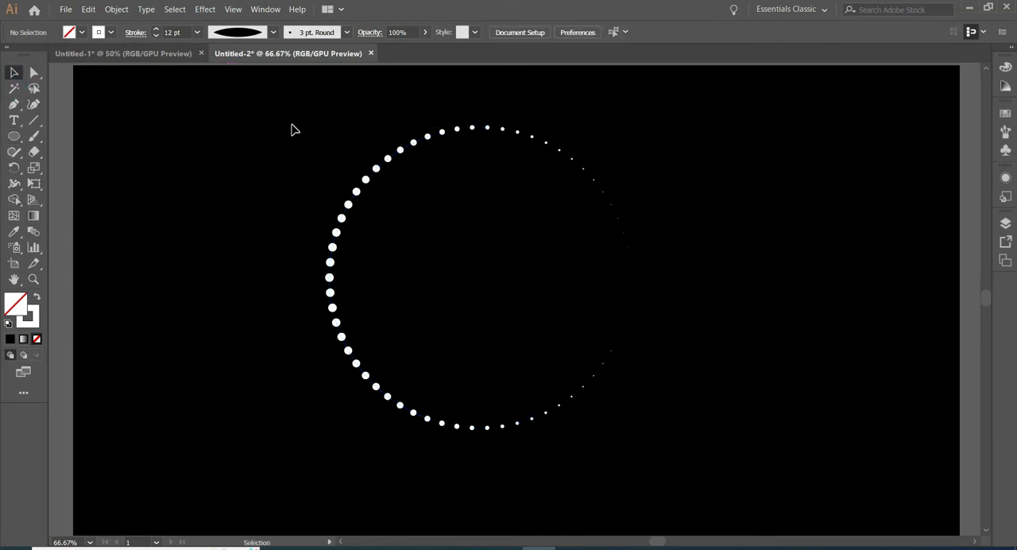
Expand the dotted circle's appearance and paste a copy of it in front.
left_click_drag(293, 130, 613, 425)
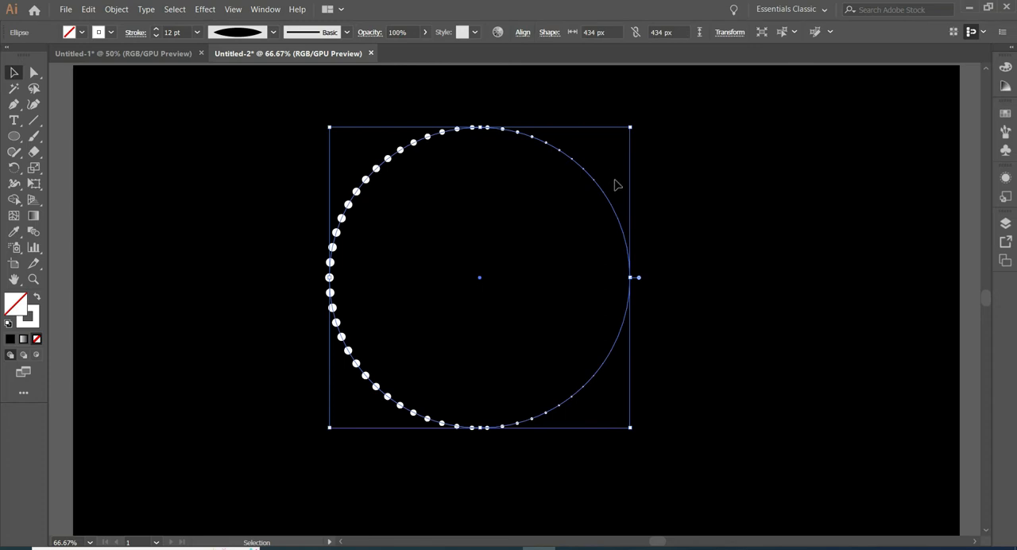
left_click(88, 9)
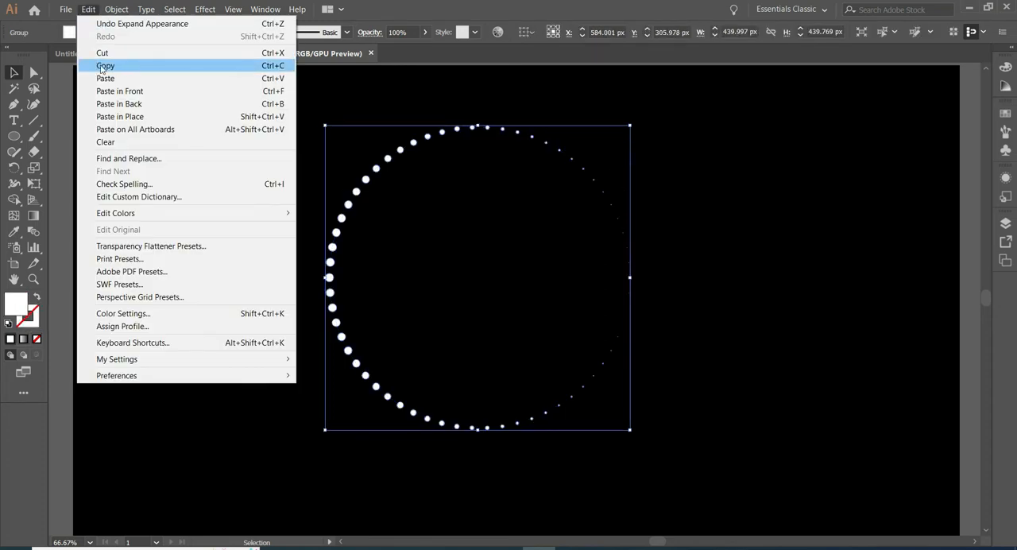
left_click(121, 66)
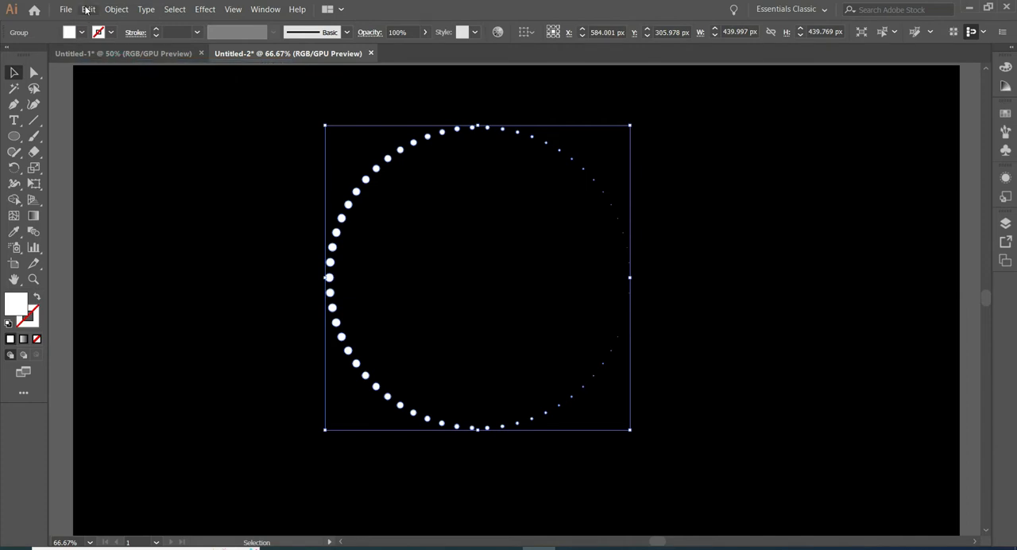
left_click(86, 9)
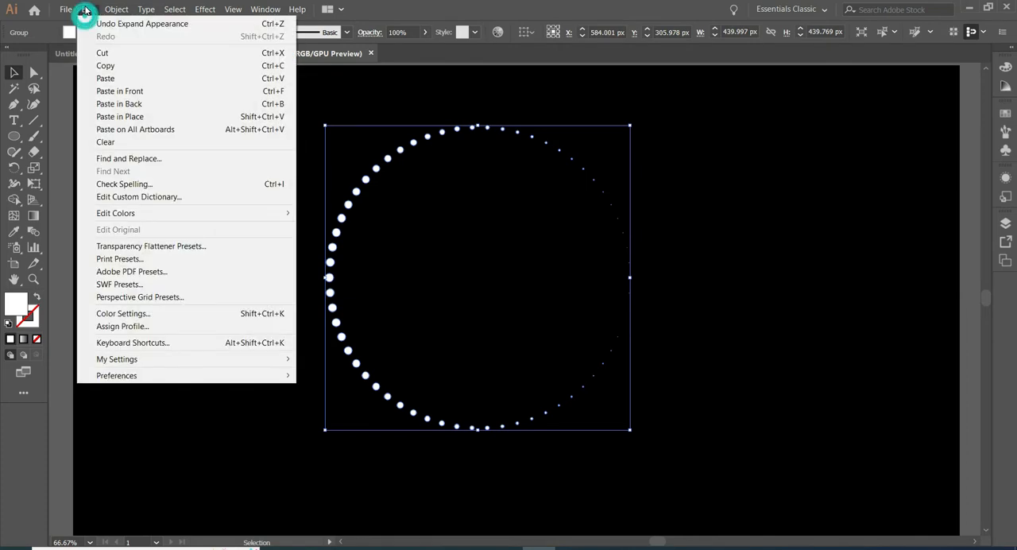
left_click(149, 96)
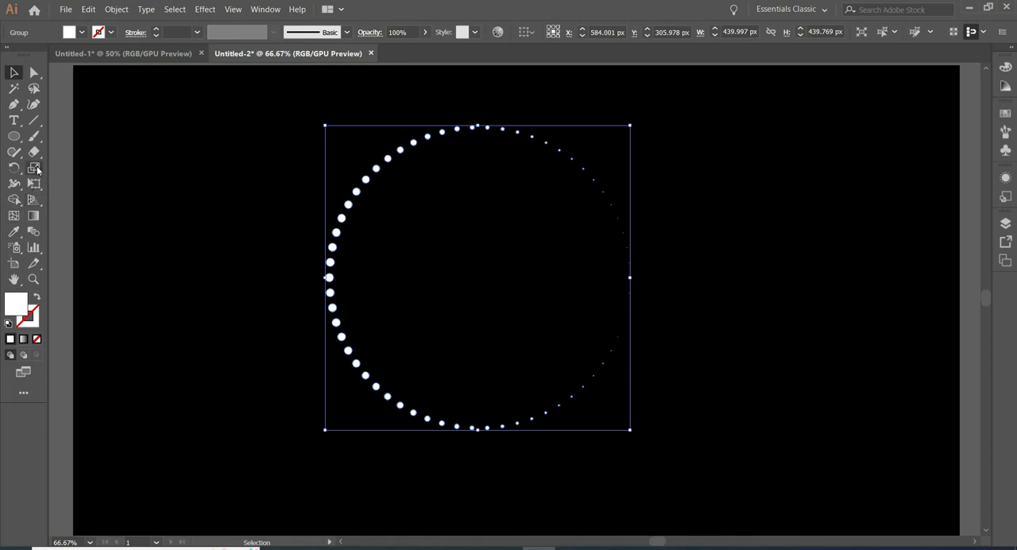
Scale the pasted dotted circle uniformly to 60% with the Scale tool.
left_click(37, 170)
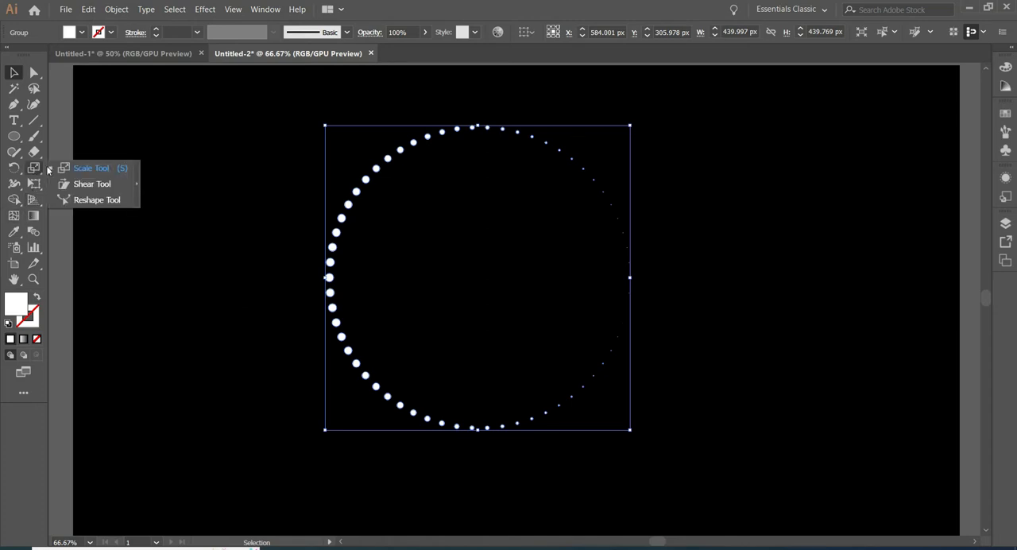
left_click(89, 168)
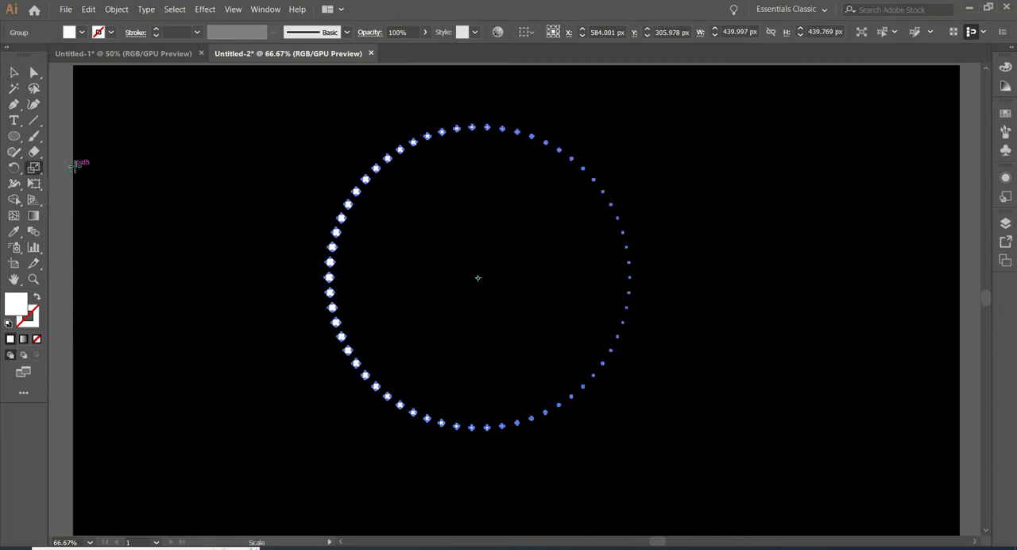
double_click(33, 168)
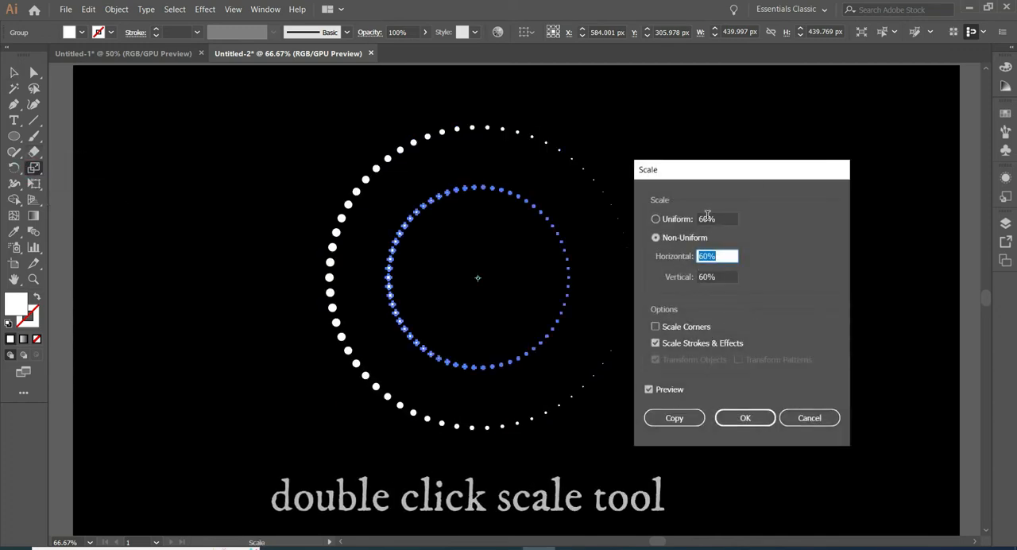
left_click_drag(708, 217, 699, 220)
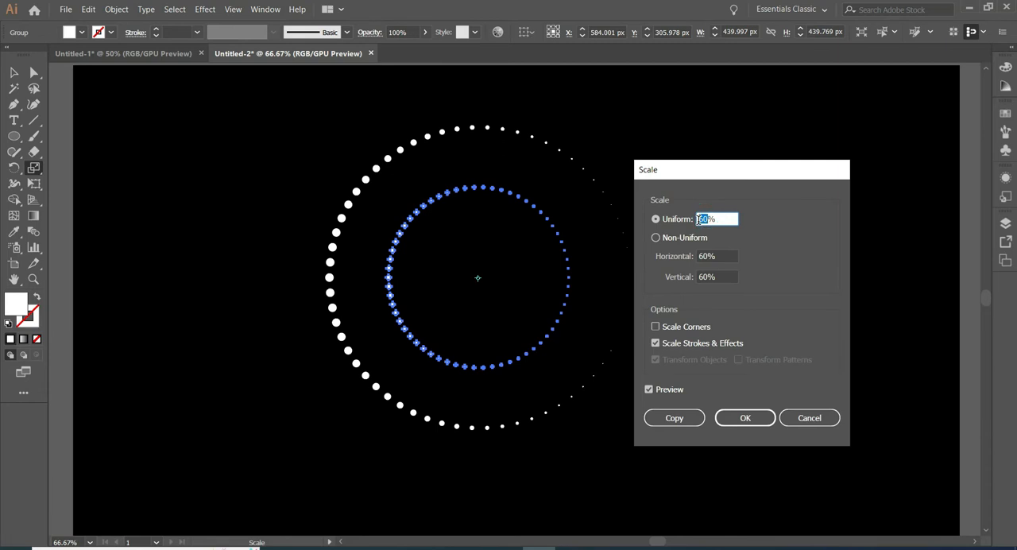
type("60")
left_click(740, 420)
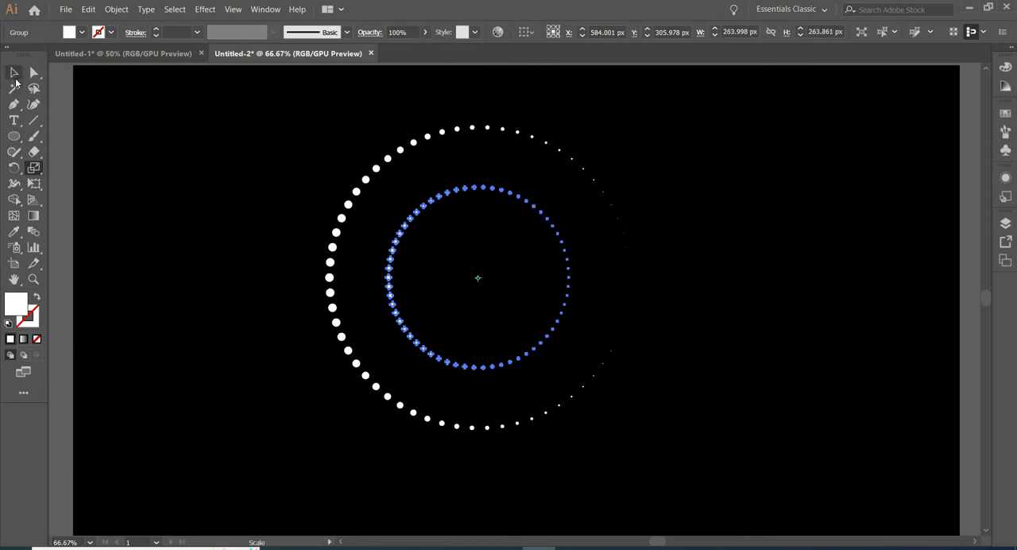
Nudge the smaller dotted circle right to X about 666 px, so its right edge nearly meets the larger circle's.
left_click(14, 73)
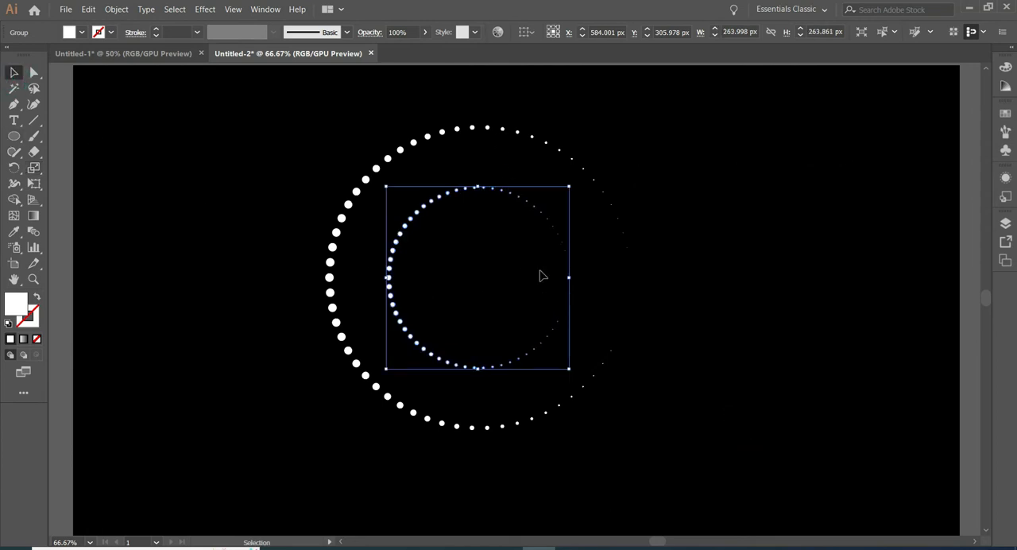
key("Right")
key("Right")
key("Right")
key("Right")
key("Right")
key("Right")
key("Right")
key("Right")
key("Right")
key("Right")
key("Right")
key("Right")
key("Right")
key("Right")
key("Right")
key("Right")
key("Right")
key("Right")
key("Right")
key("Right")
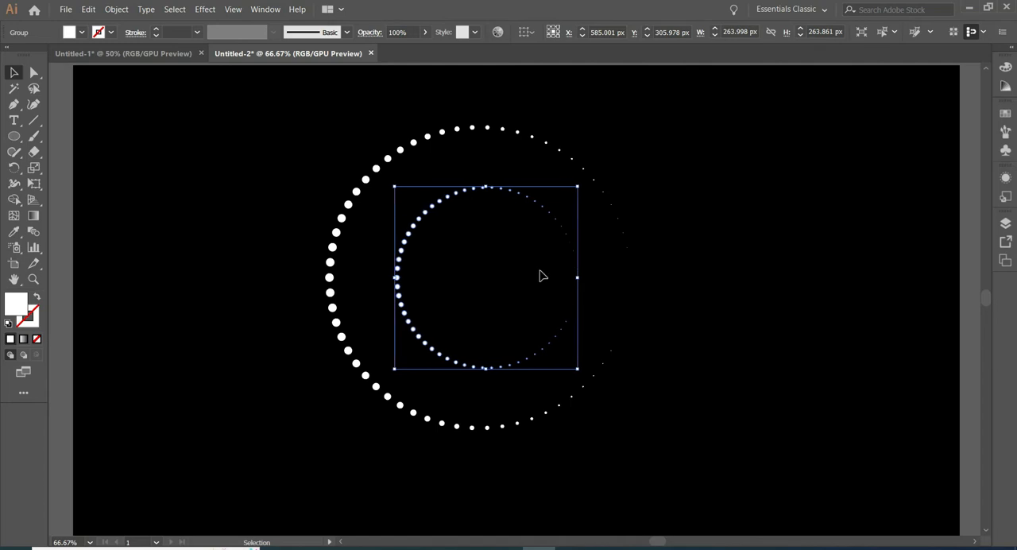
key("Right")
key("Right")
key("Right")
key("Right")
key("Right")
key("Right")
key("Right")
key("Right")
key("Right")
key("Right")
key("Right")
key("Right")
key("Right")
key("Right")
key("Right")
key("Right")
key("Right")
key("Right")
key("Right")
key("Right")
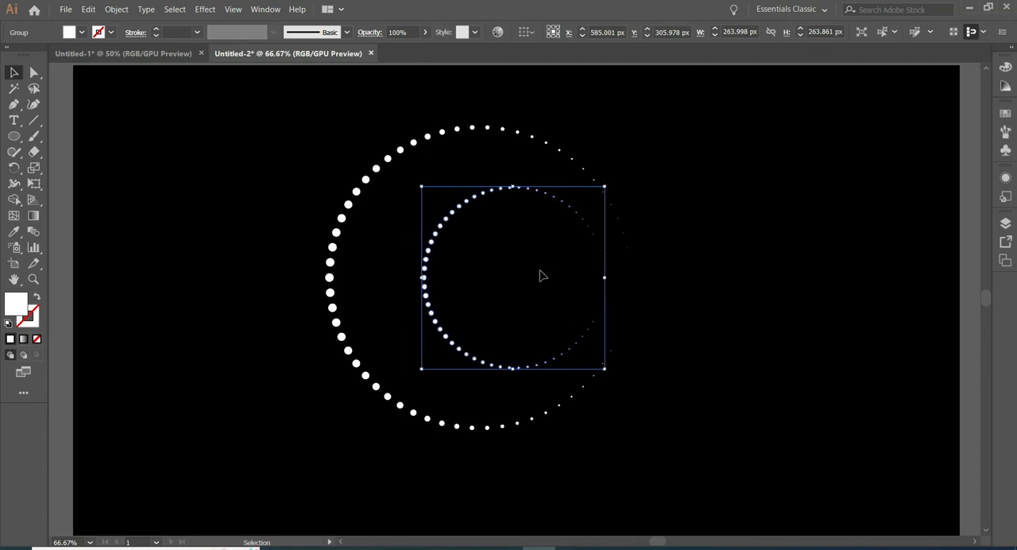
key("Right")
key("Right")
key("Right")
key("Right")
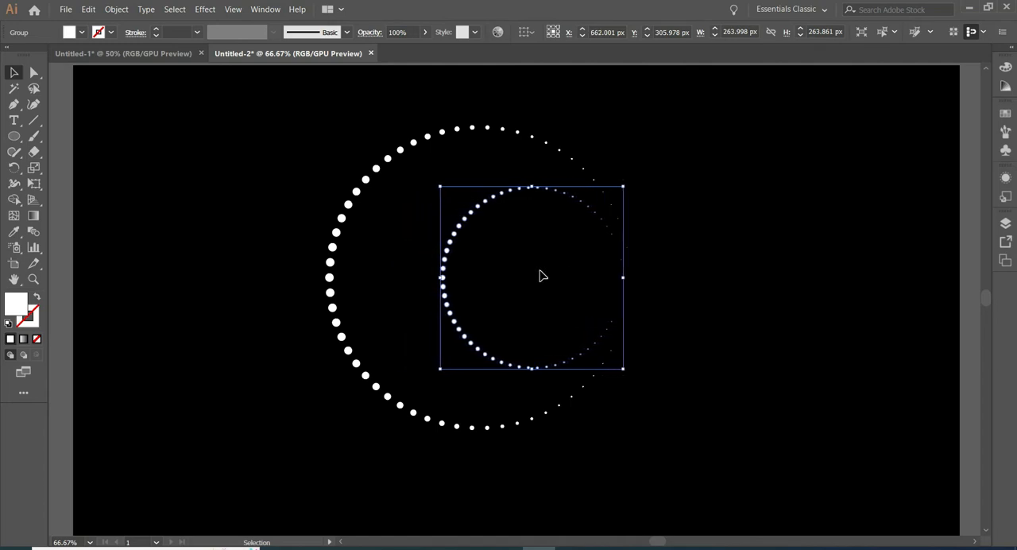
key("Right")
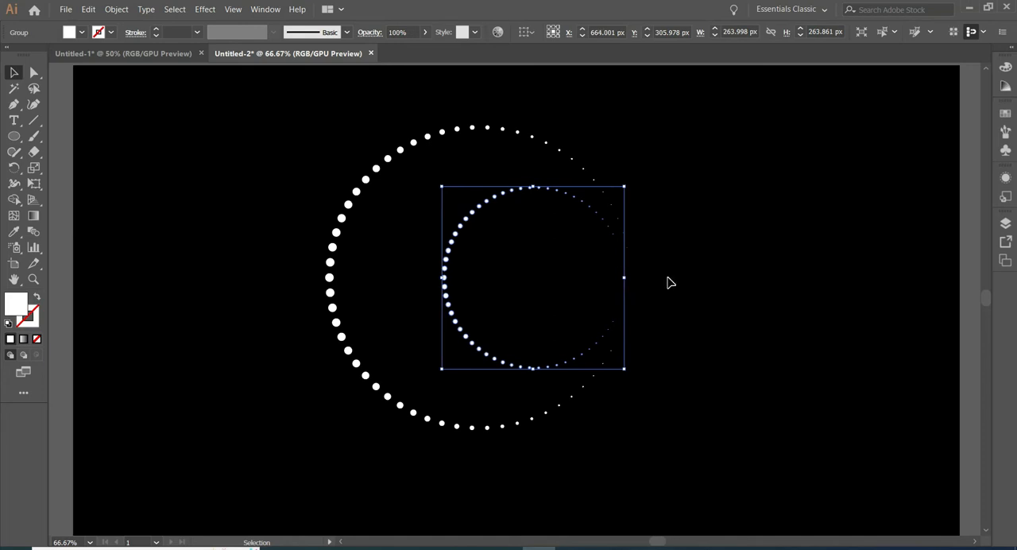
key("Right")
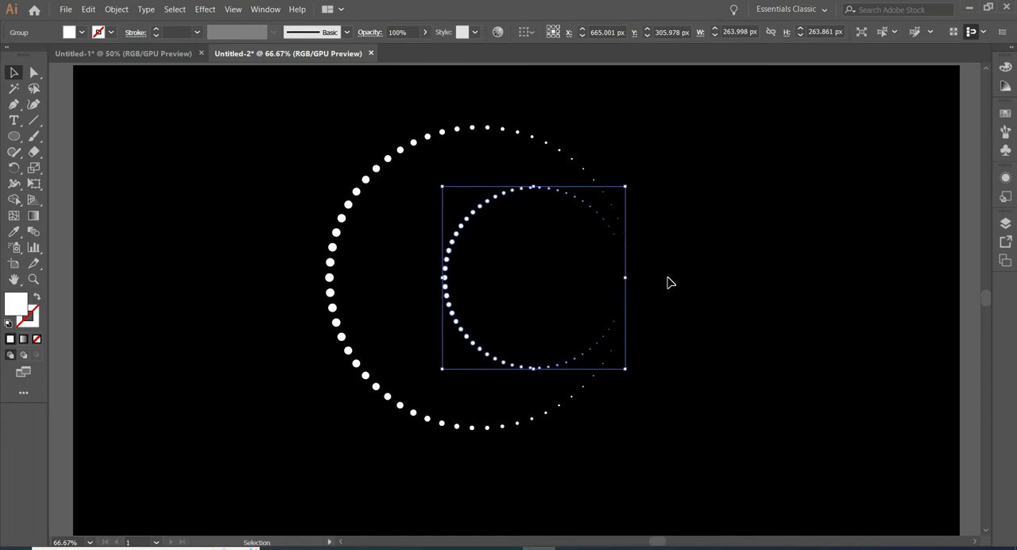
key("Right")
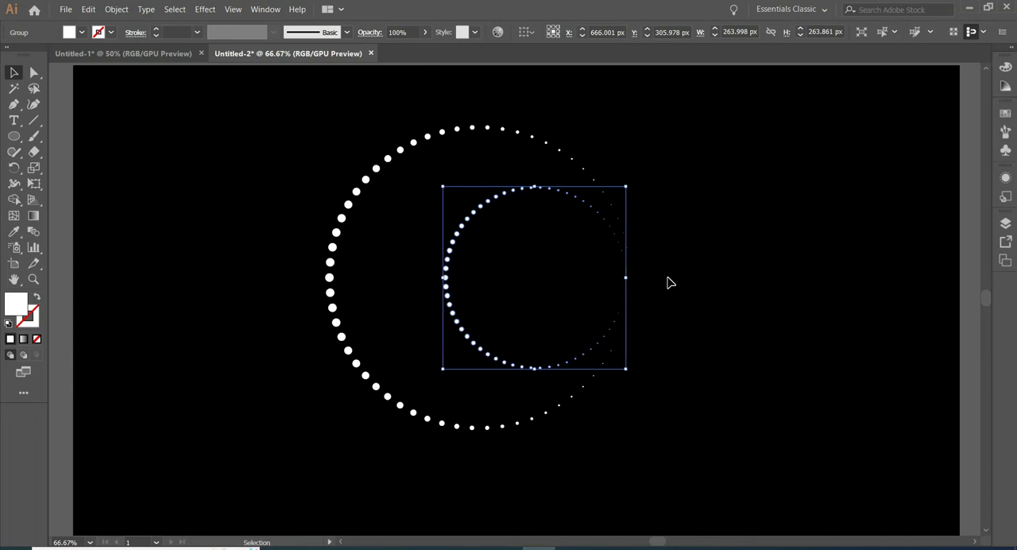
Select both dotted circles and set the blend spacing to 50 specified steps.
left_click_drag(329, 141, 607, 379)
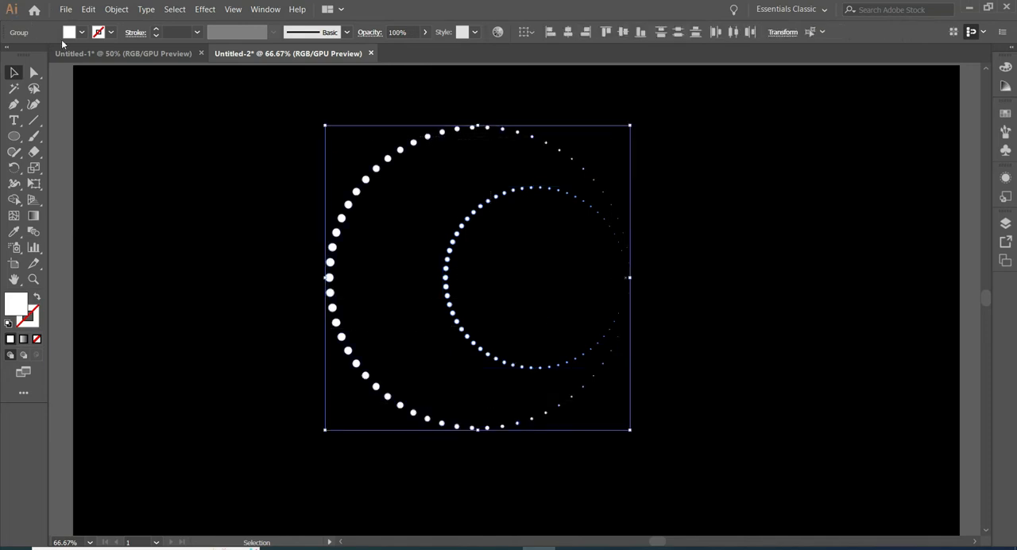
left_click(116, 8)
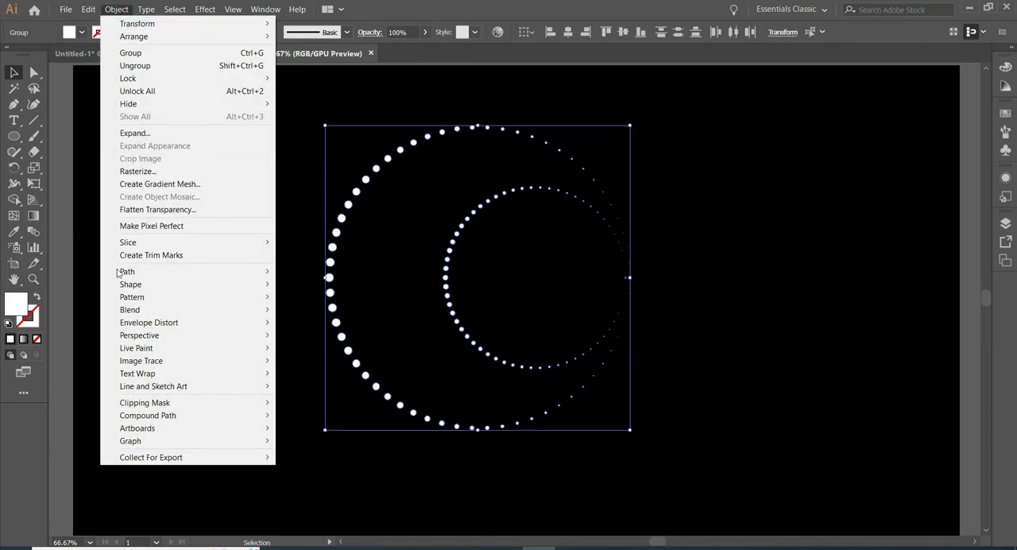
mouse_move(180, 311)
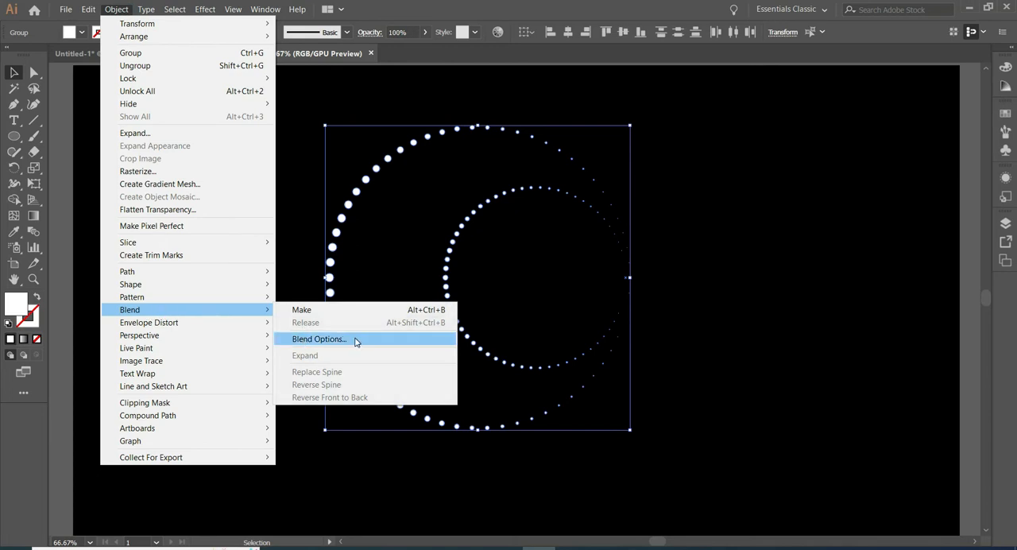
left_click(318, 338)
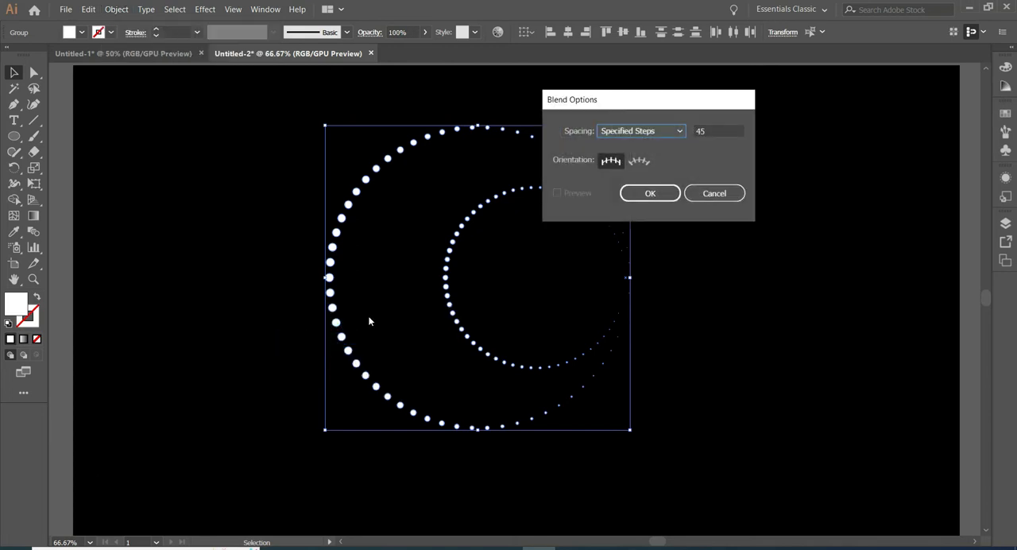
double_click(707, 131)
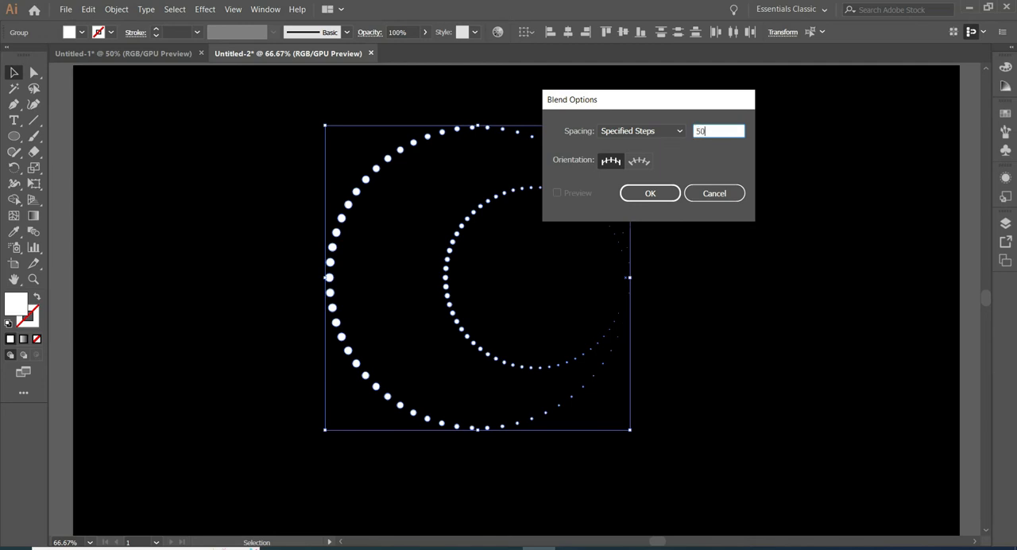
type("50")
left_click(650, 193)
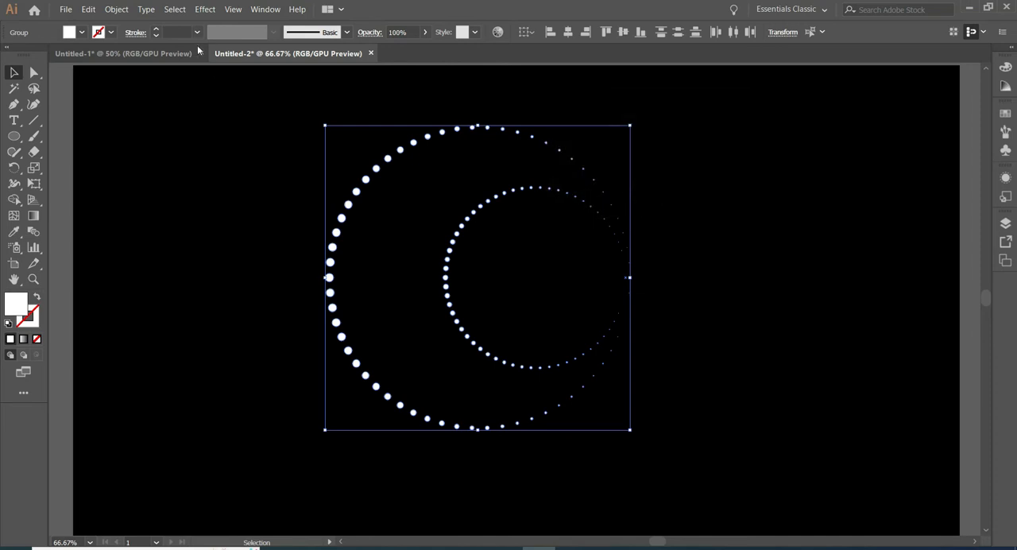
Make a blend between the two dotted circles and deselect it.
left_click(116, 9)
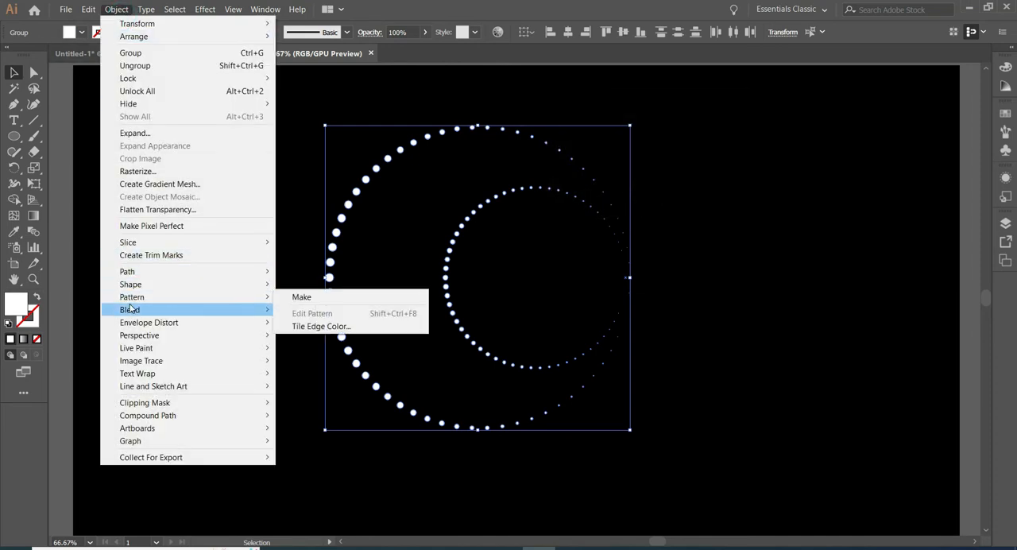
mouse_move(150, 308)
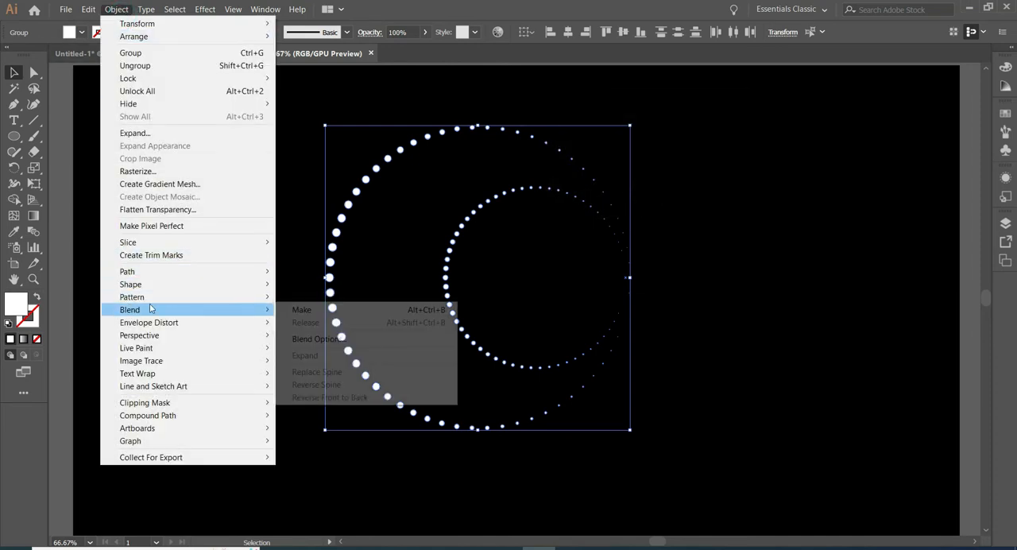
left_click(307, 311)
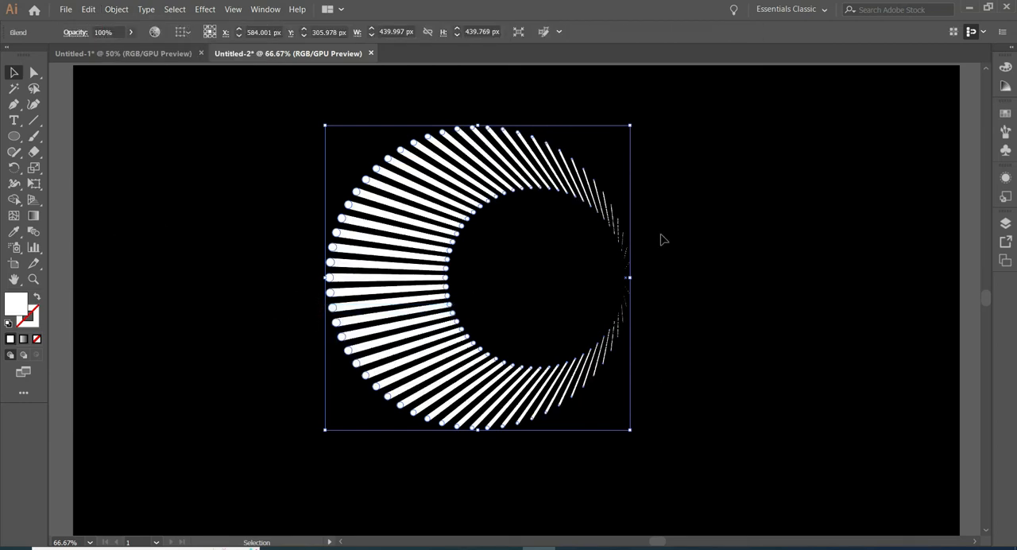
left_click(740, 253)
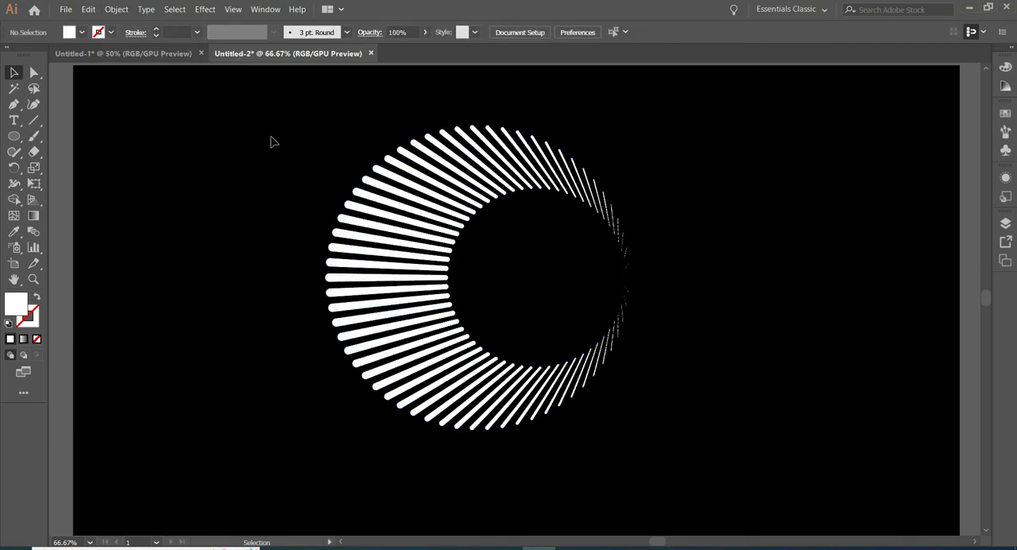
Expand the blended circles with Object and Fill included, and deselect the result.
left_click_drag(318, 124, 624, 425)
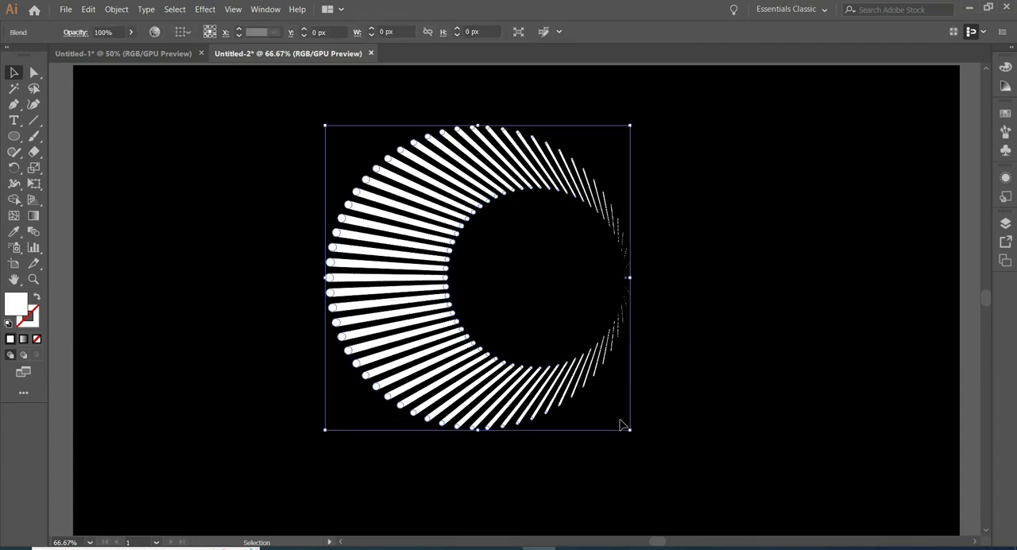
left_click(111, 8)
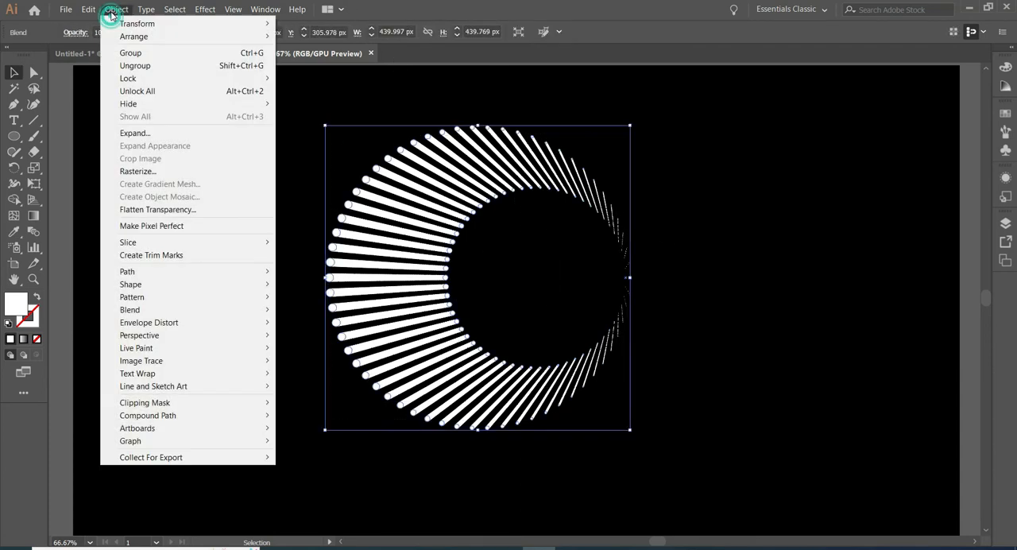
left_click(165, 134)
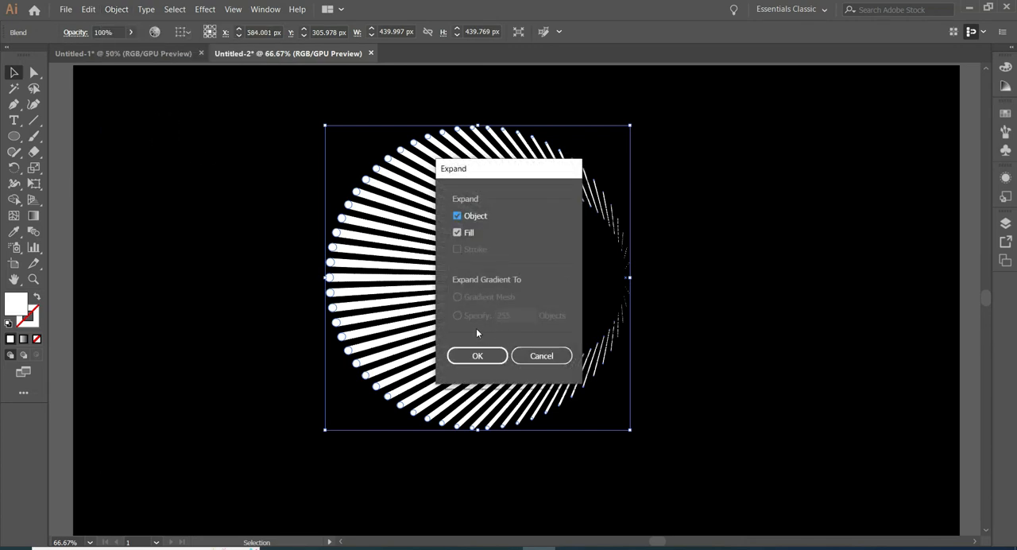
left_click(477, 356)
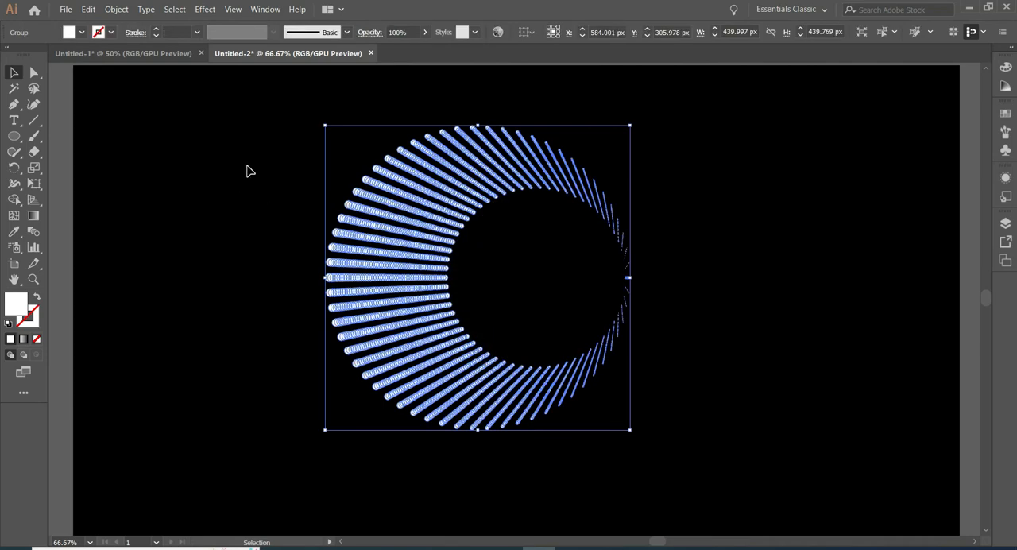
left_click(248, 170)
Unite all the expanded blend shapes with the Pathfinder.
left_click_drag(307, 106, 620, 408)
left_click(272, 11)
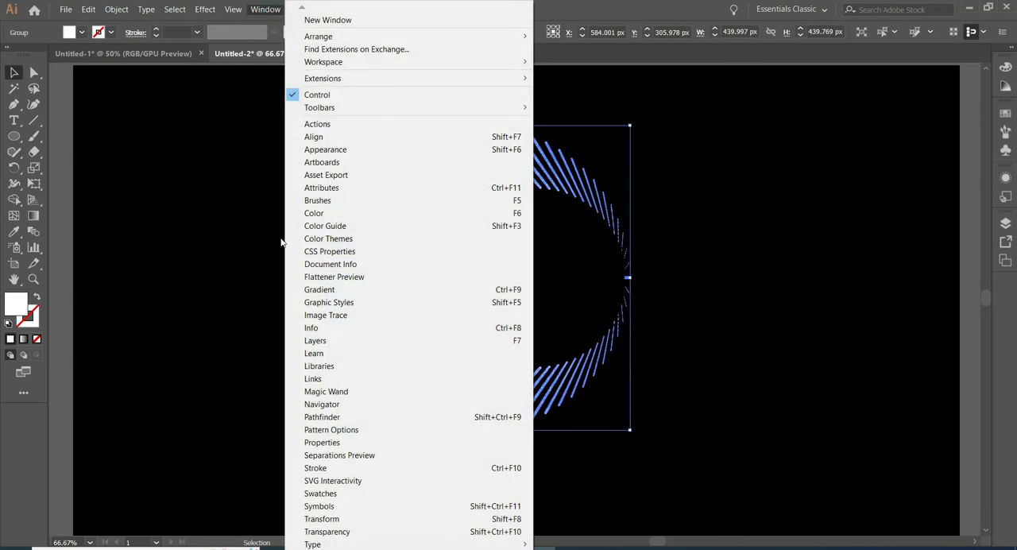
left_click(381, 425)
left_click(757, 133)
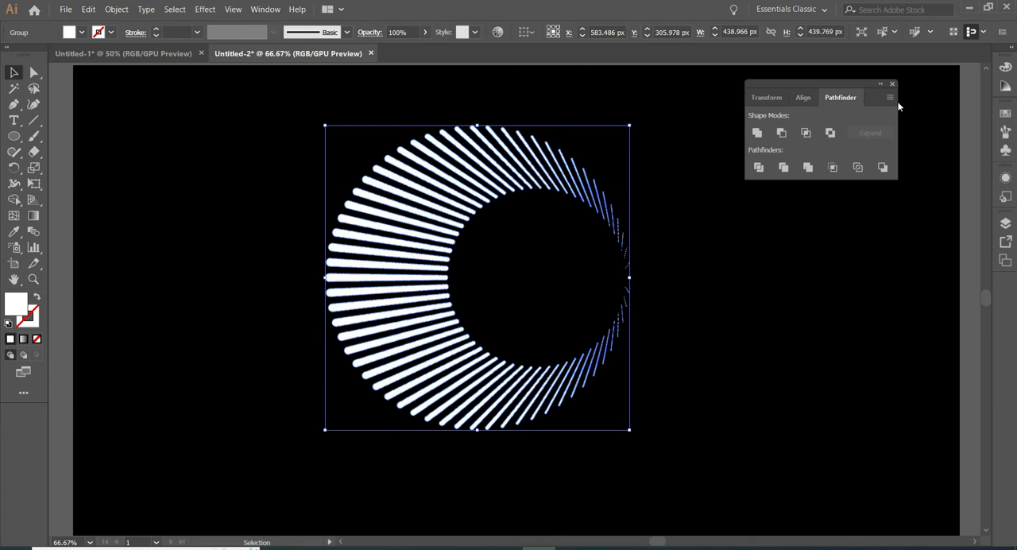
Make the united rays a compound shape, expand it, close the Pathfinder and deselect the artwork.
left_click(888, 97)
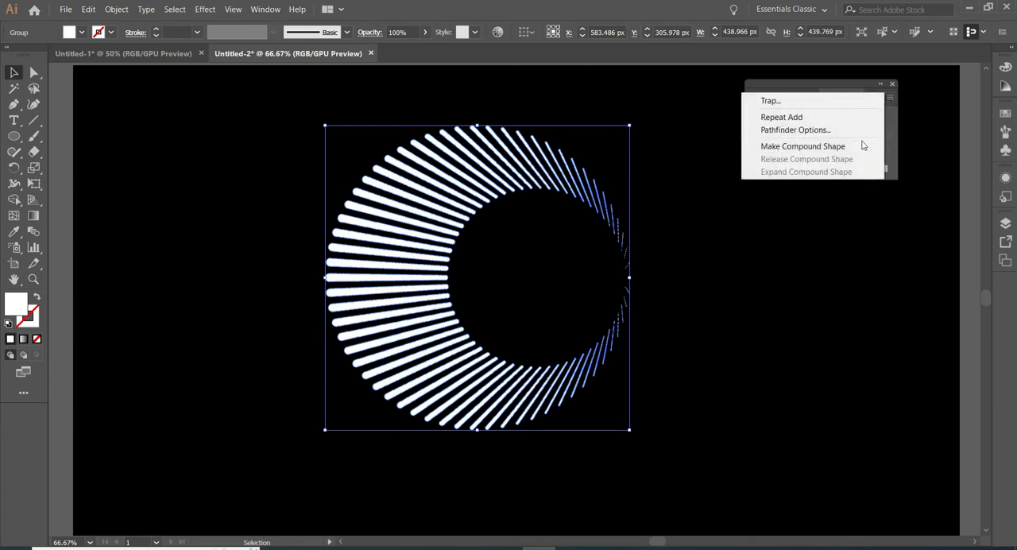
left_click(829, 148)
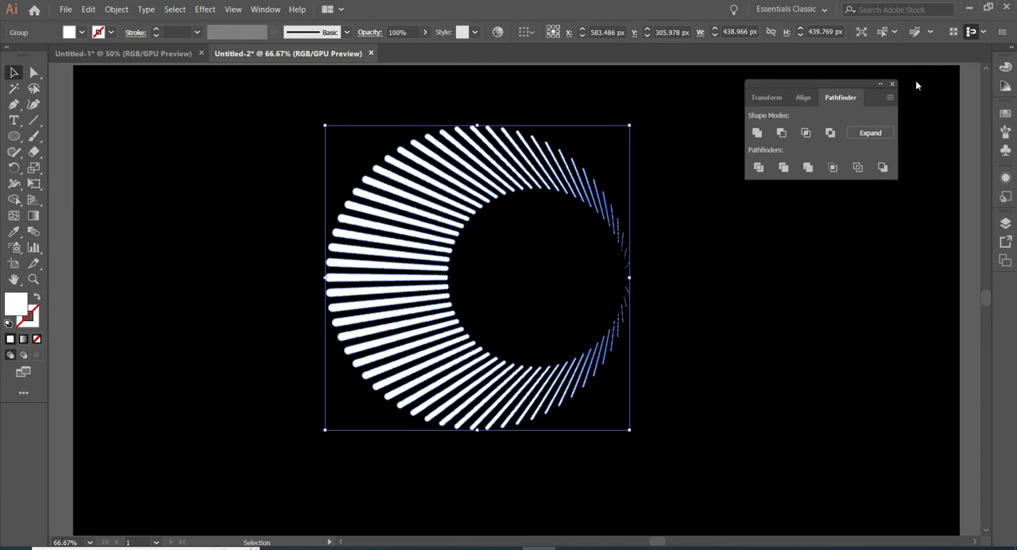
left_click(870, 133)
left_click(893, 83)
left_click(725, 256)
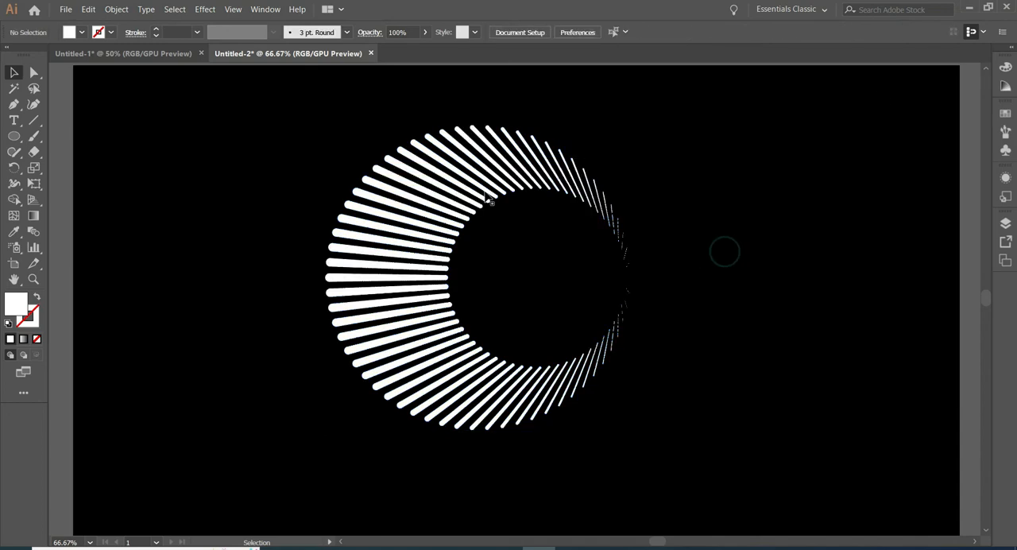
Create a copy of the radial ray shape scaled uniformly to 60%.
left_click_drag(281, 119, 692, 447)
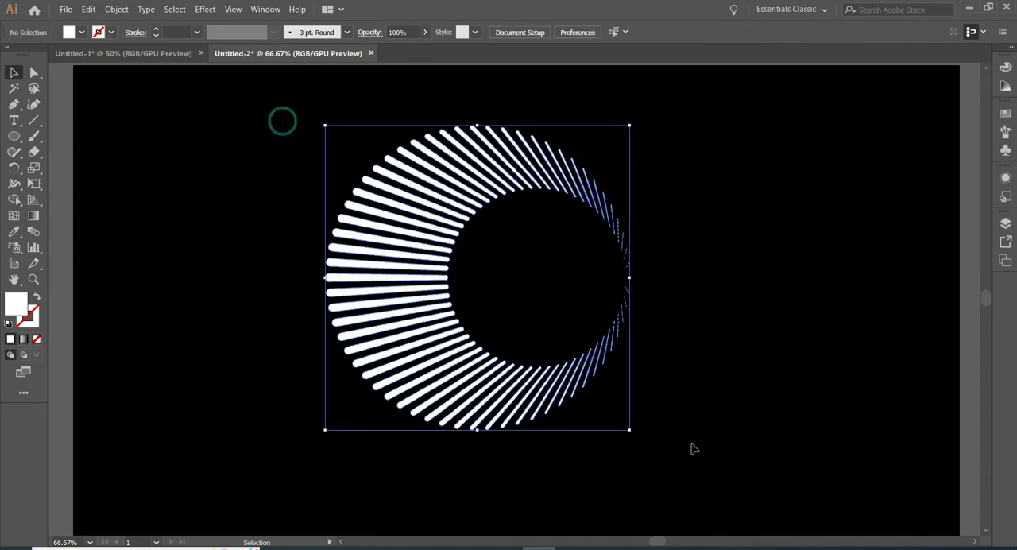
double_click(36, 169)
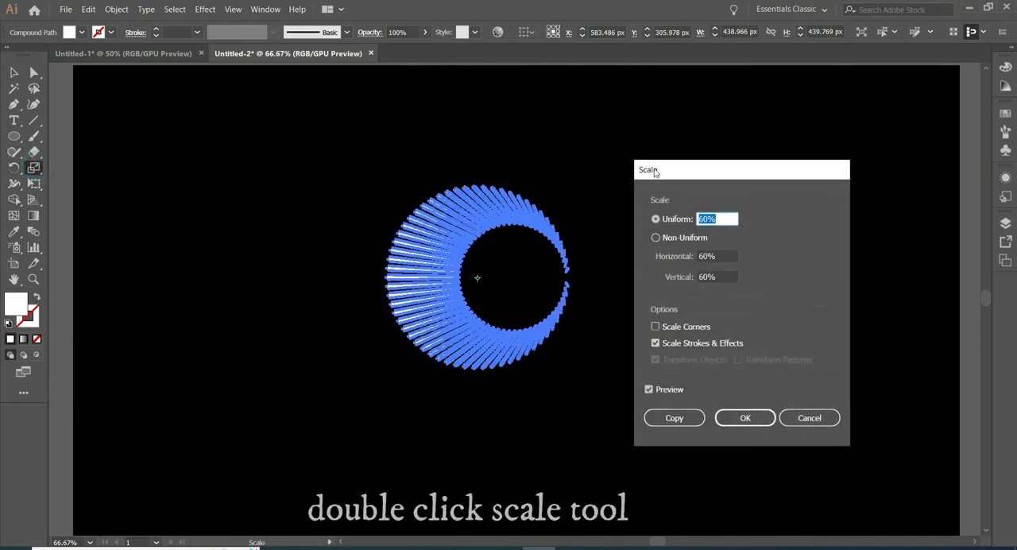
left_click(675, 418)
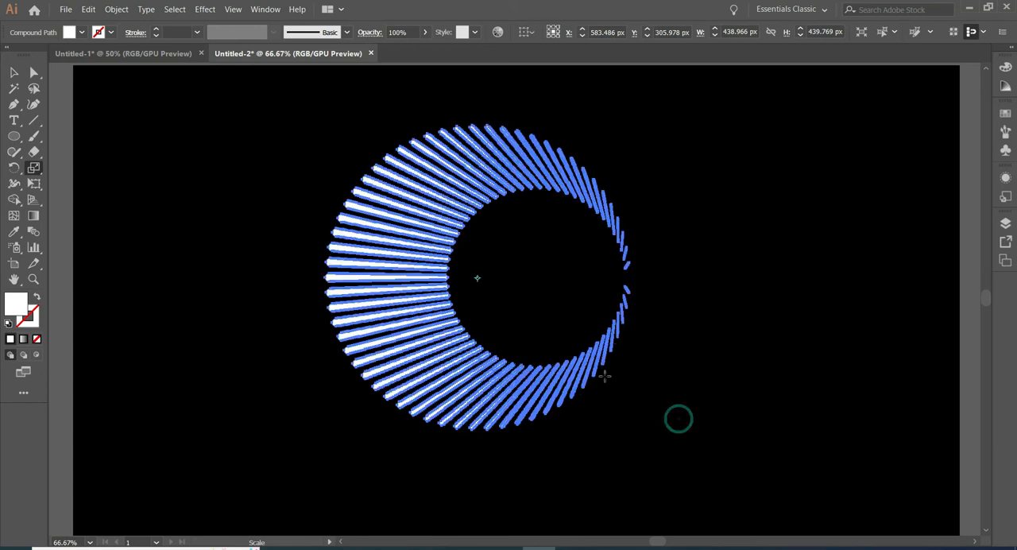
Reflect the 60% copy of the radial ray shape across the vertical axis.
right_click(518, 310)
mouse_move(559, 423)
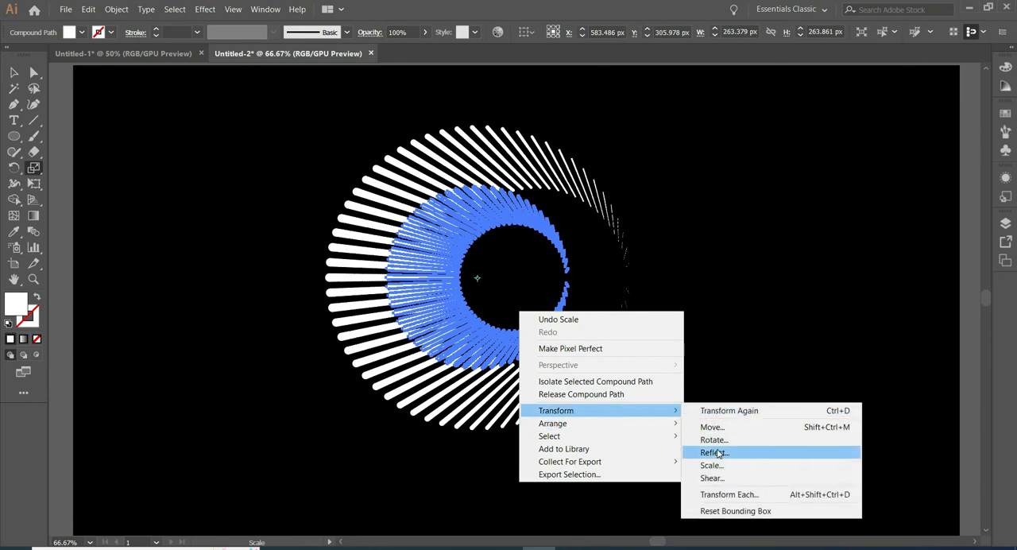
left_click(728, 453)
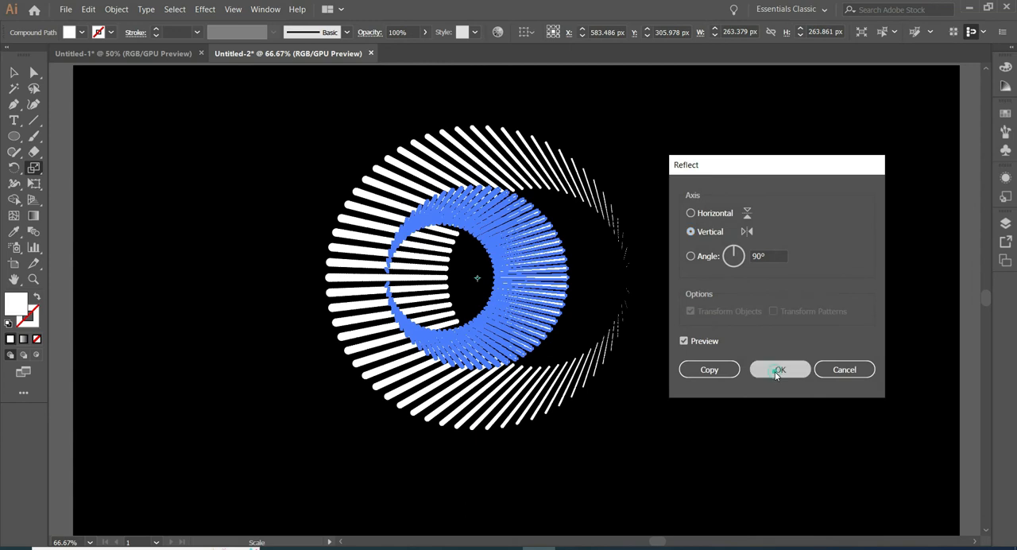
left_click(778, 370)
Move the reflected copy right to about X 665 px, Y 310 px, nesting it inside the outermost ring's right side.
left_click(13, 72)
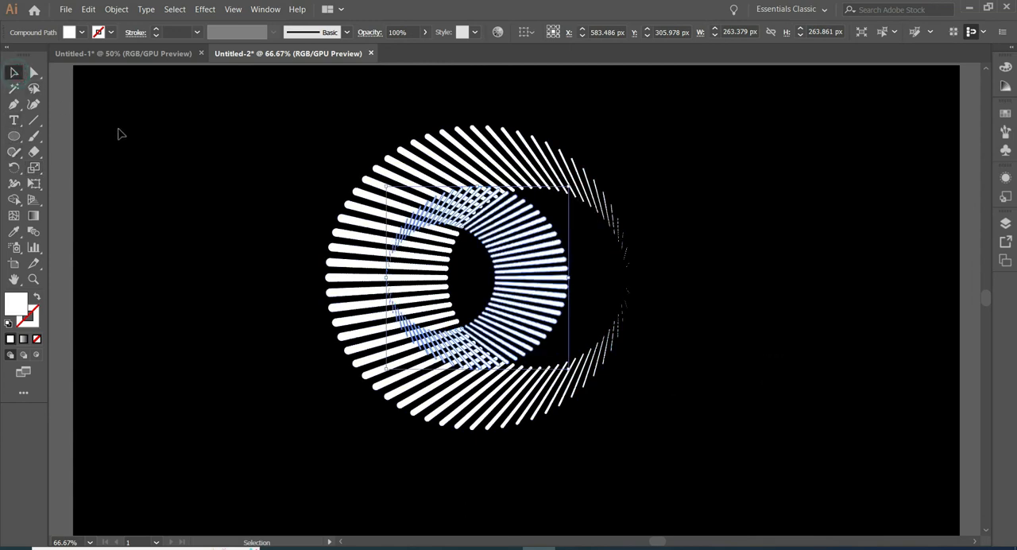
key("Right")
key("Right")
key("Right")
key("Right")
key("Right")
key("Right")
key("Right")
key("Right")
key("Right")
key("Right")
key("Right")
key("Right")
key("Right")
key("Right")
key("Right")
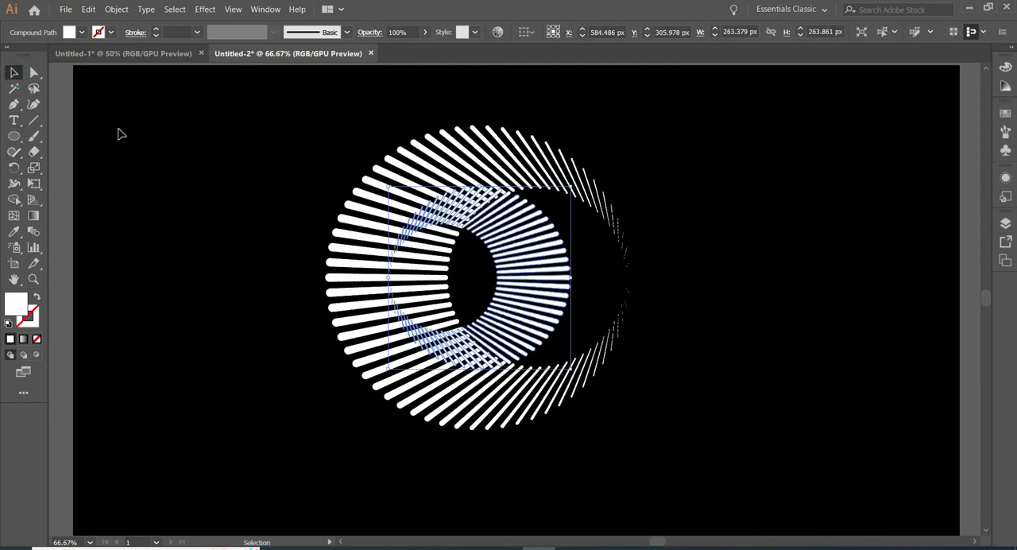
key("Right")
key("Right")
key("Right")
key("Right")
key("Right")
key("Right")
key("Right")
key("Right")
key("Right")
key("Right")
key("Right")
key("Right")
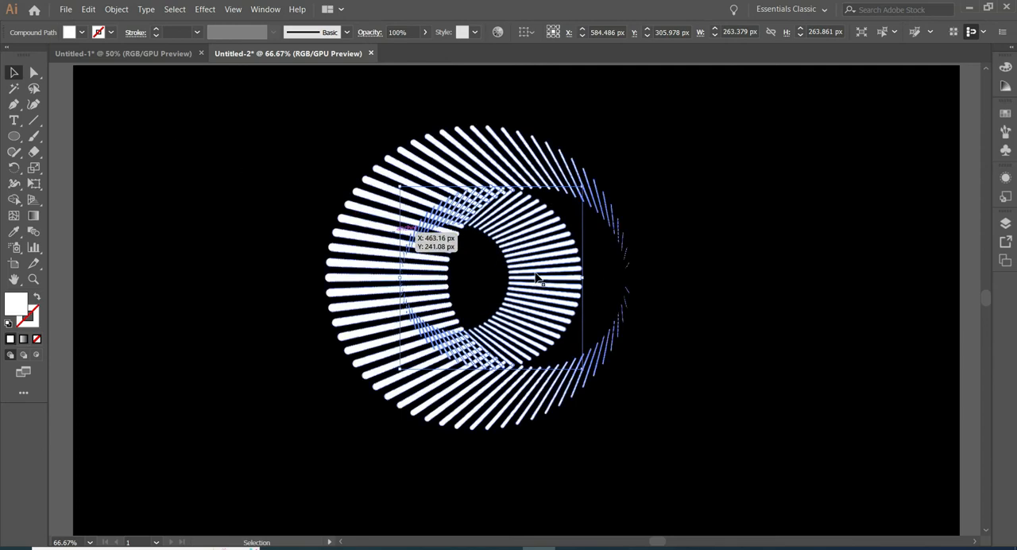
left_click_drag(539, 279, 576, 277)
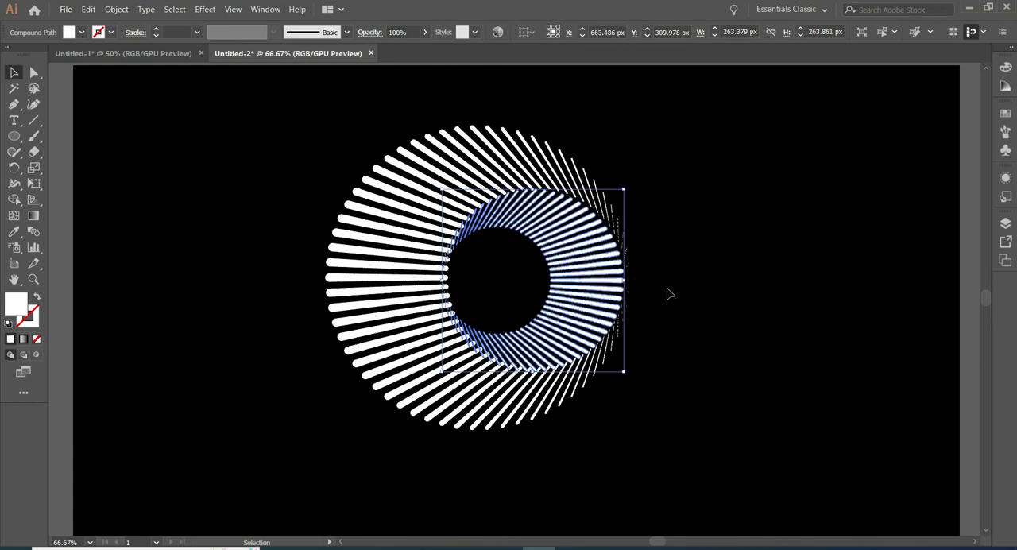
key("Right")
key("Right")
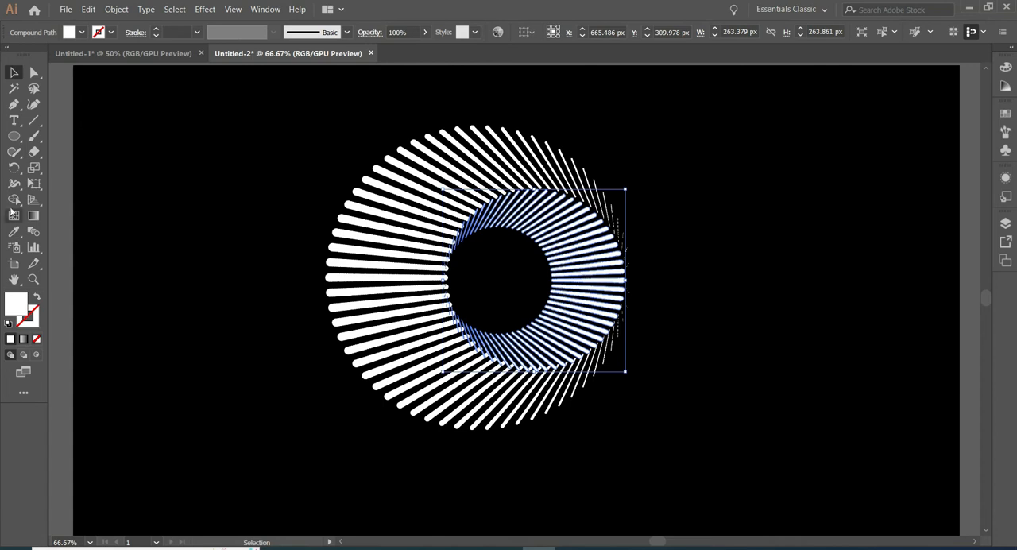
Create a copy of the inner ring scaled uniformly to 60% and reflect that copy across the vertical axis.
left_click(33, 168)
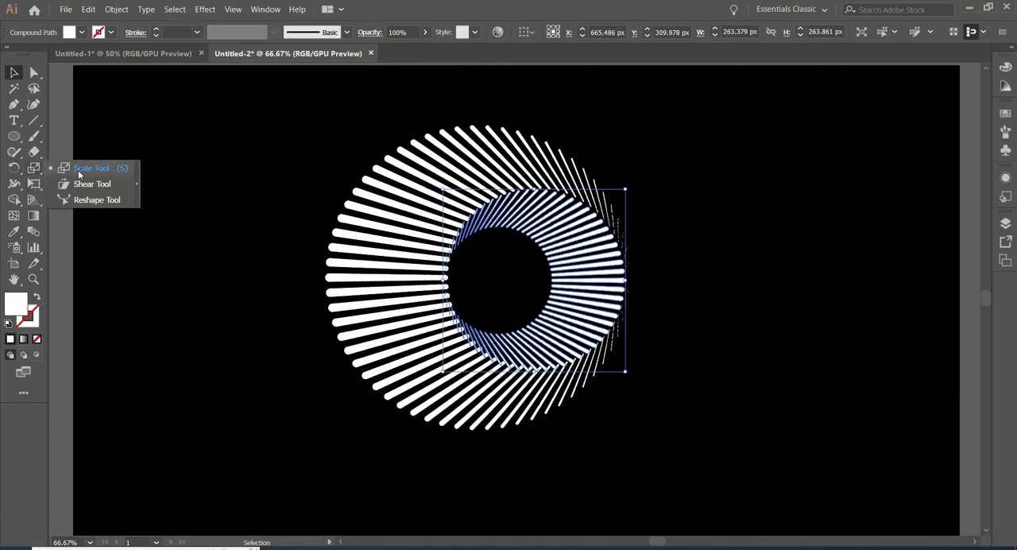
double_click(33, 169)
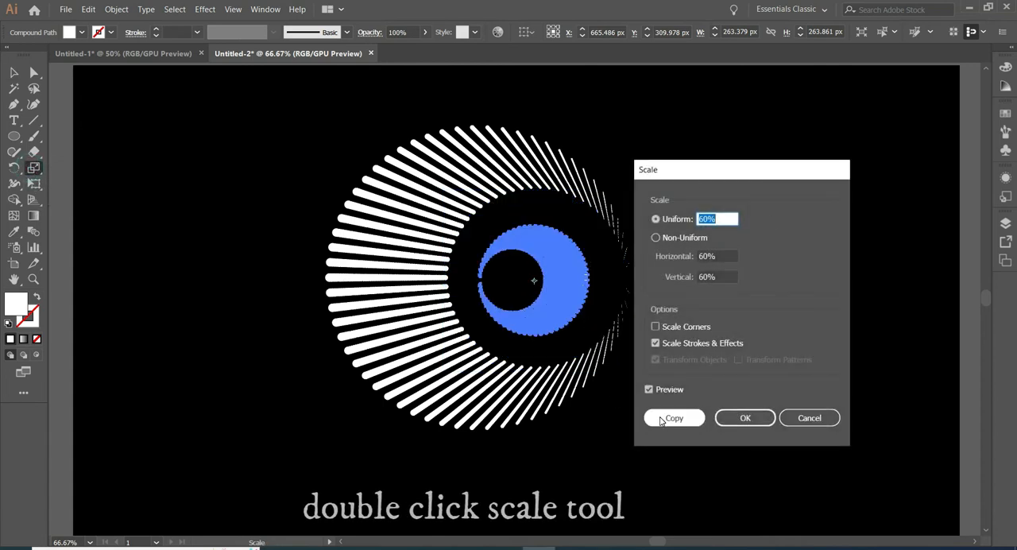
left_click(674, 417)
right_click(570, 294)
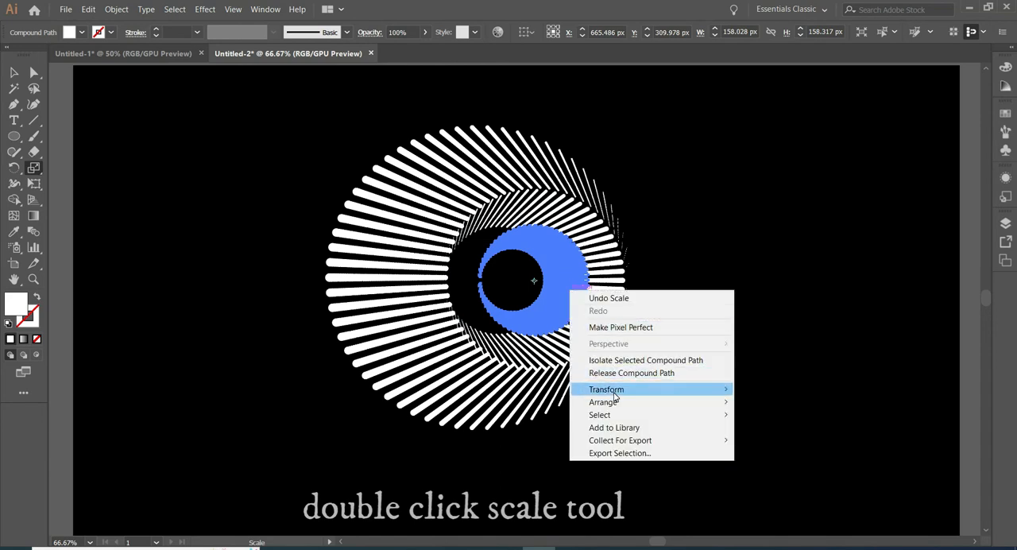
mouse_move(612, 396)
left_click(747, 437)
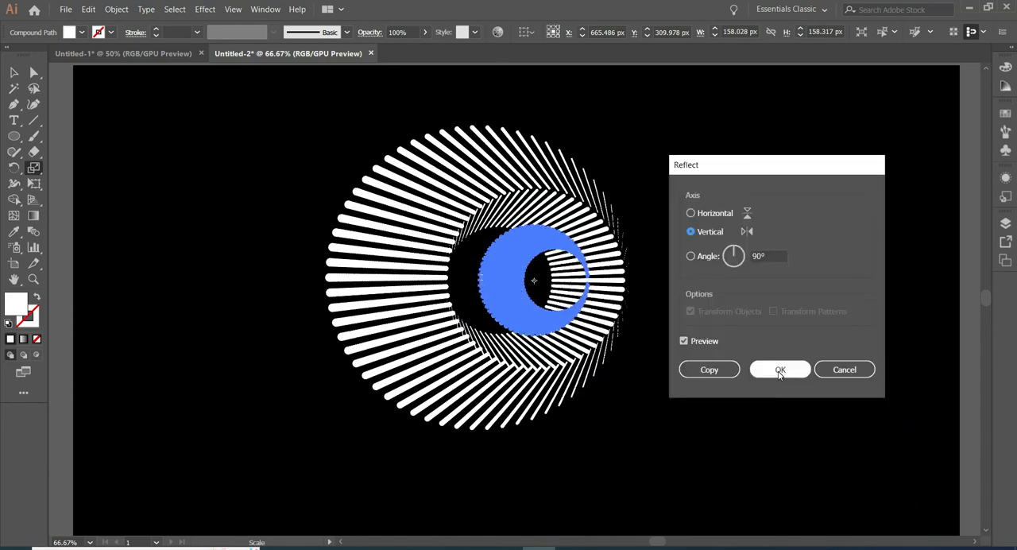
left_click(777, 372)
Move the third ring left to about X 617 px, nesting it against the left inner edge of the second ring.
left_click(13, 73)
left_click_drag(508, 275, 484, 282)
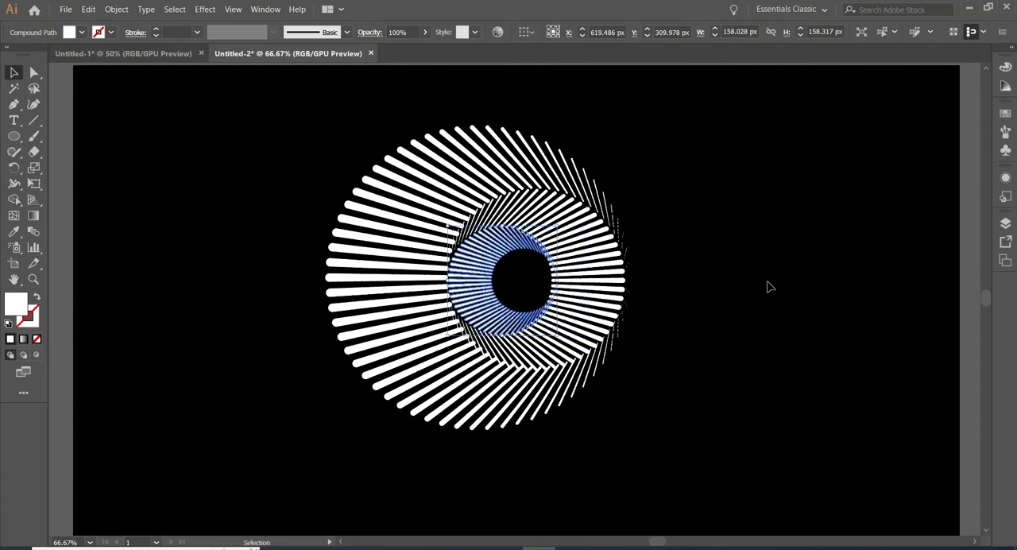
key("Left")
key("Left")
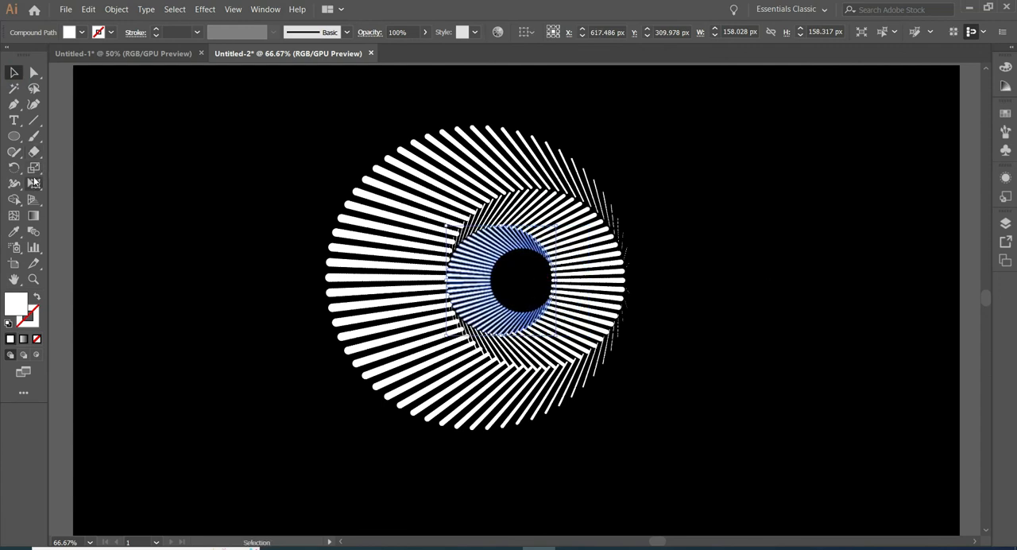
Create a copy of the third ring scaled uniformly to 60% and reflect this smallest copy across the vertical axis.
right_click(36, 169)
left_click(83, 169)
left_click(84, 171)
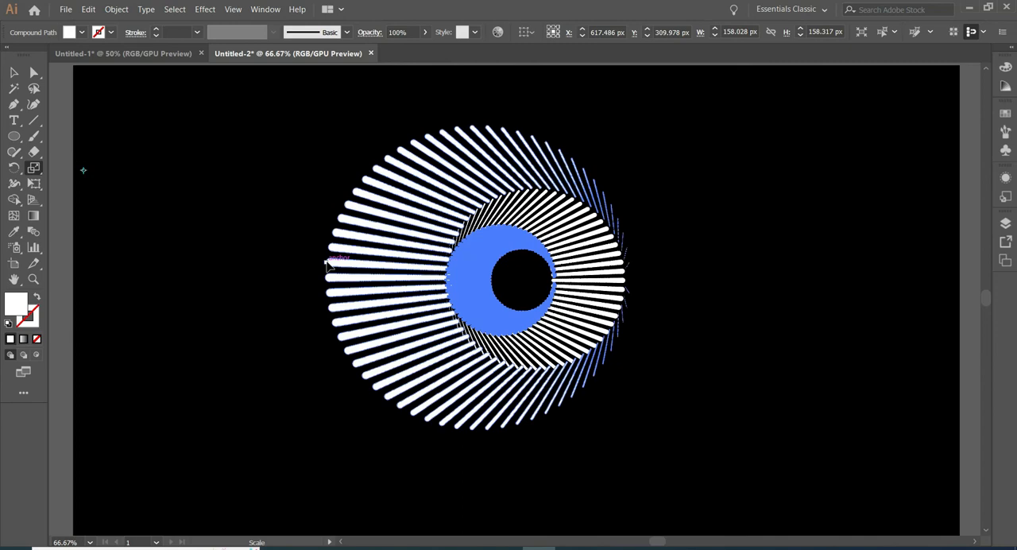
double_click(34, 167)
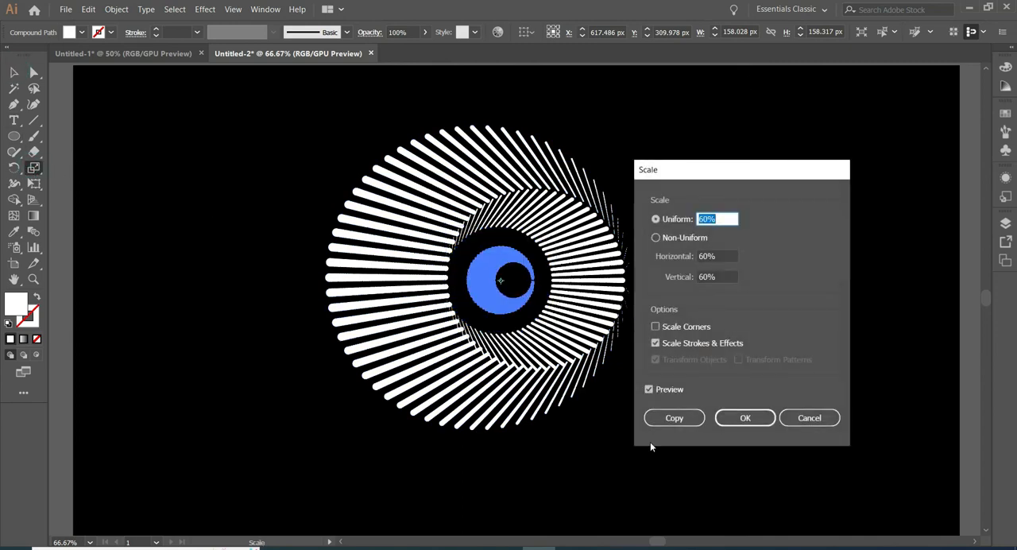
left_click(665, 417)
right_click(506, 295)
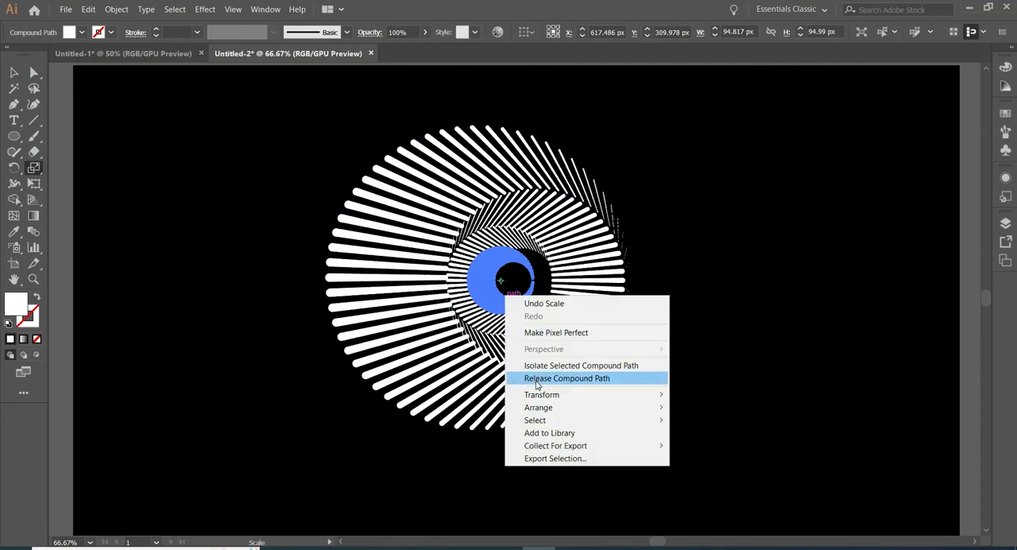
mouse_move(540, 395)
left_click(728, 437)
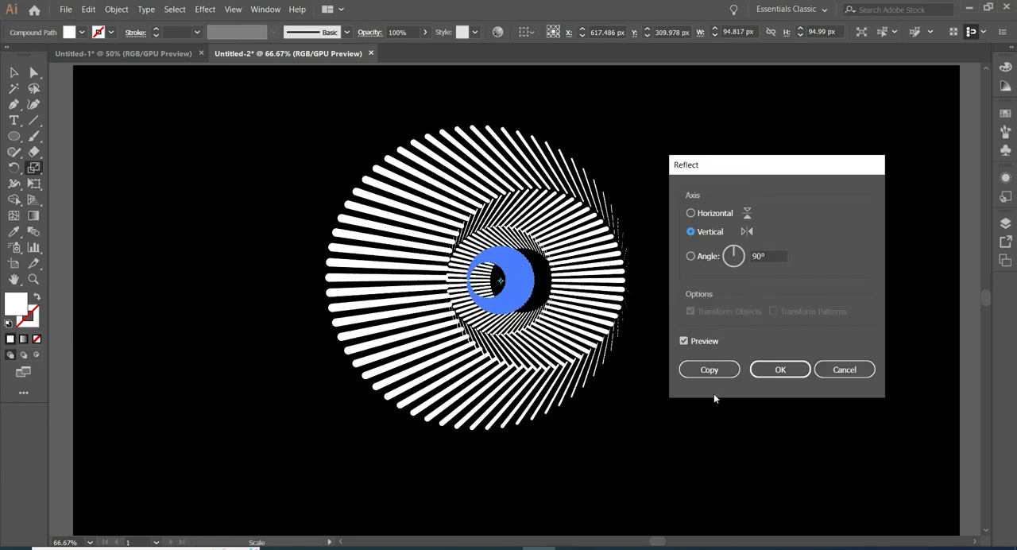
left_click(781, 370)
Move the smallest ring right to about X 644 px, Y 310 px, against the right inner edge of the third ring.
left_click(12, 71)
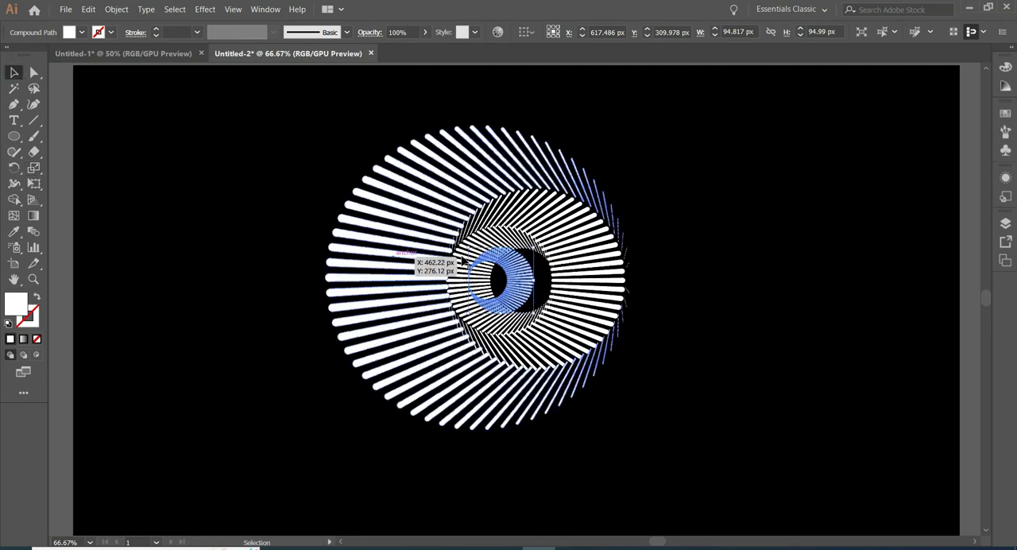
scroll(545, 302, "up", 1)
left_click_drag(509, 306, 539, 302)
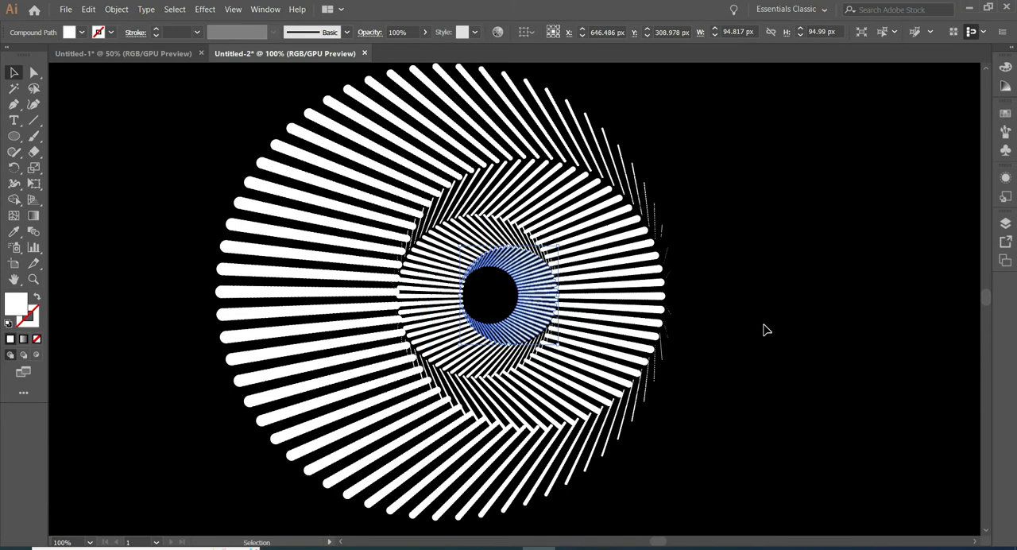
left_click(764, 326)
left_click(542, 310)
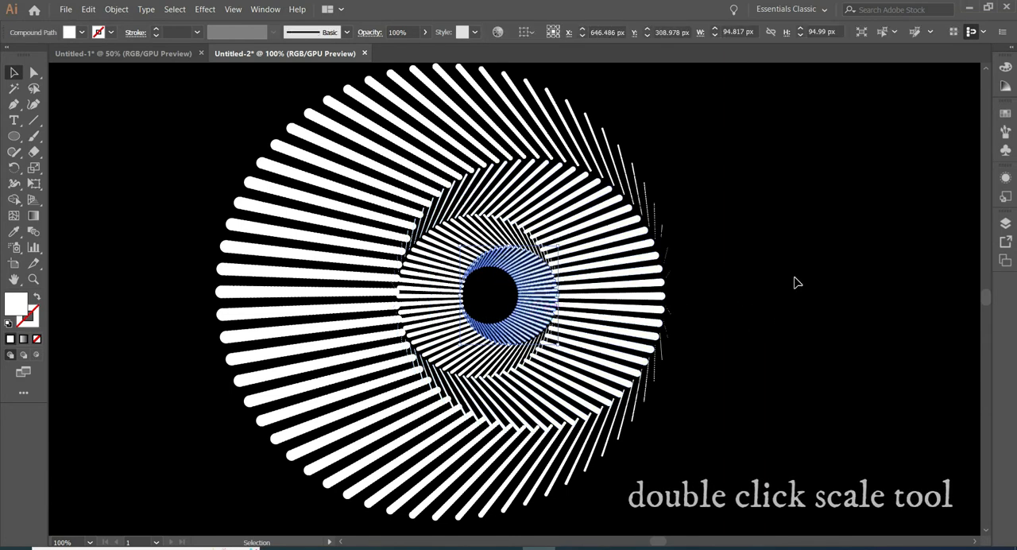
key("Left")
key("Left")
key("Down")
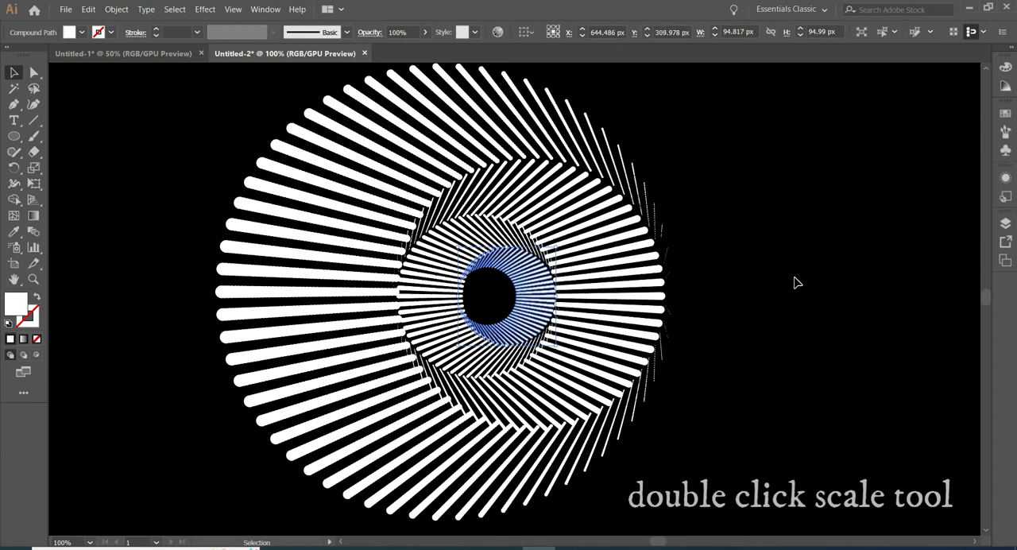
Nudge the third ring right to about X 619 px, fine-adjust the smallest ring to the right, and deselect the artwork.
left_click(442, 319)
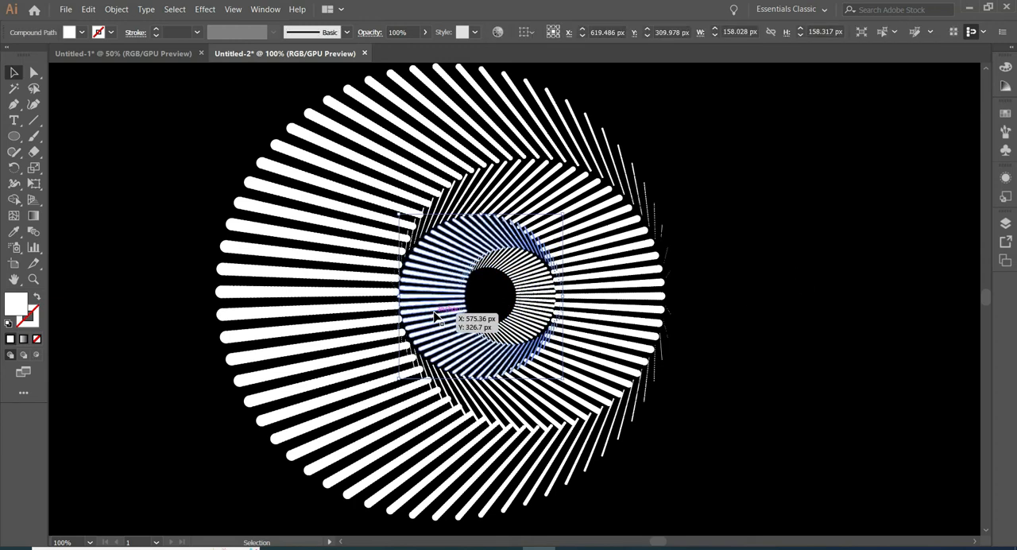
key("ctrl+shift+a")
left_click(552, 304)
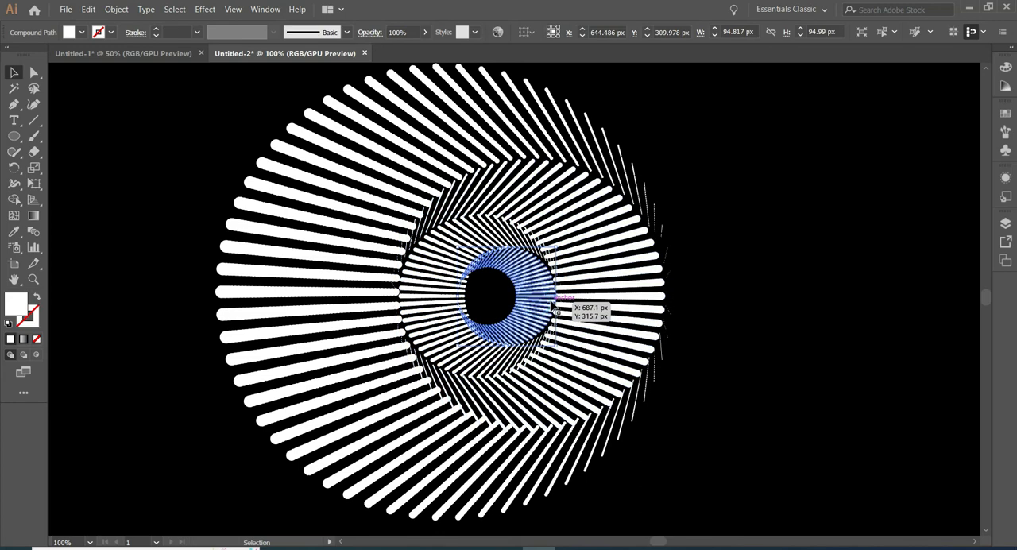
key("ctrl+shift+a")
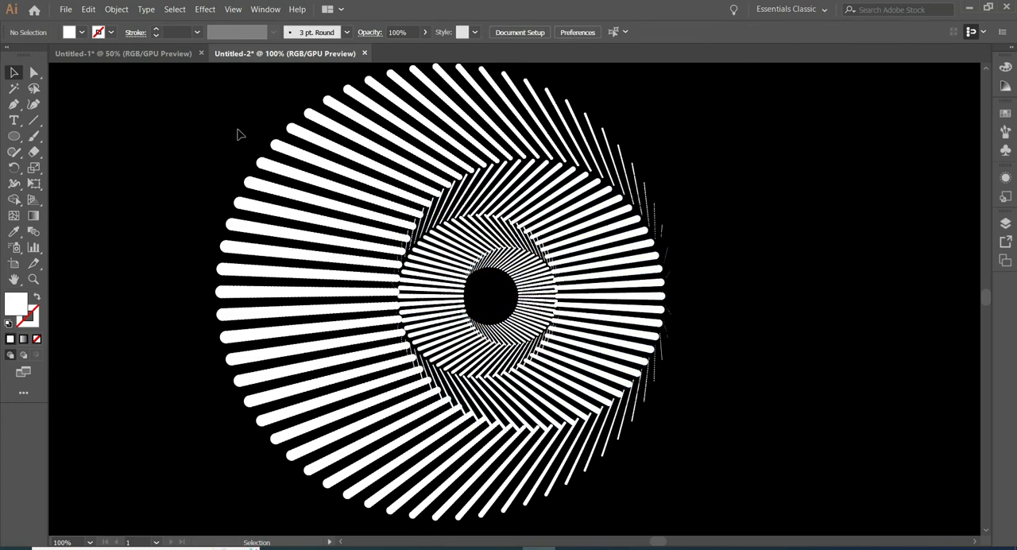
Fill the outermost ring with a linear white-to-black gradient at 0°.
left_click(266, 9)
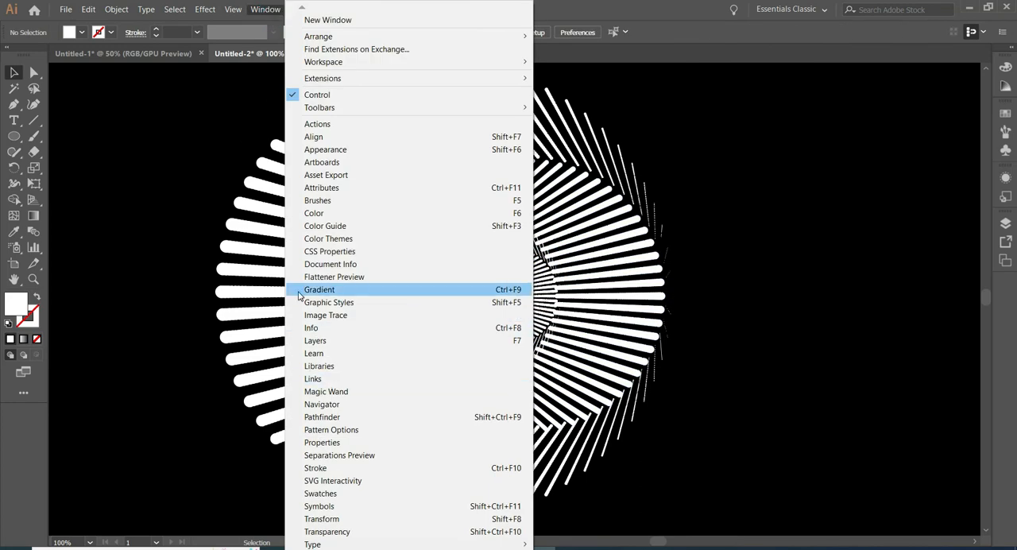
left_click(359, 290)
left_click(360, 144)
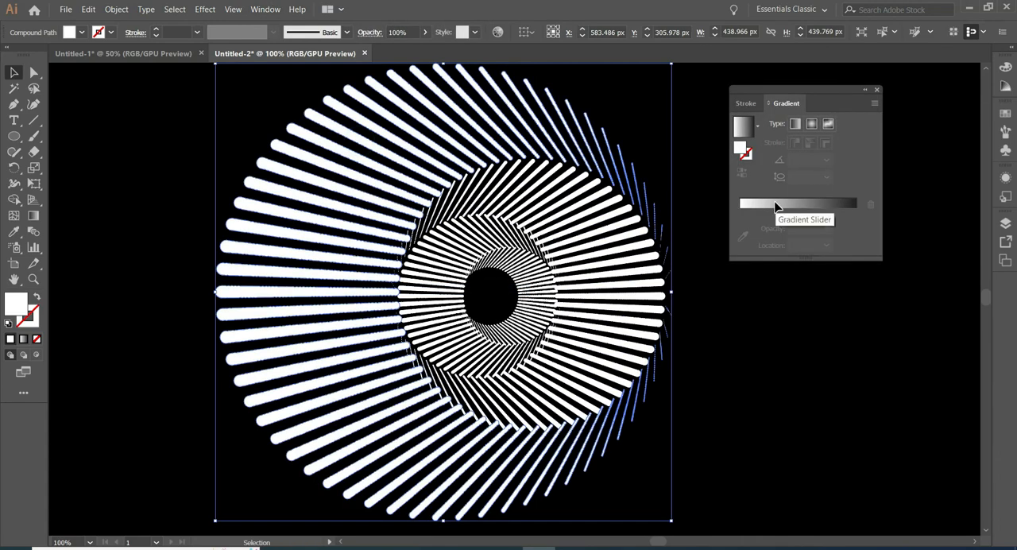
left_click(776, 206)
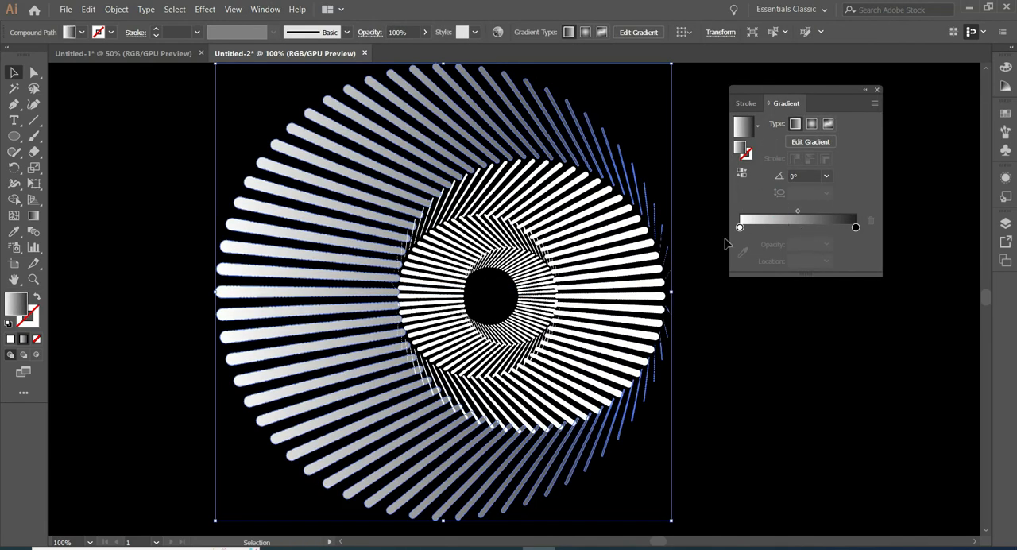
Set the outermost ring's gradient midpoint to about 70.56% and reverse the gradient so its dark end is on the left.
left_click_drag(798, 210, 822, 211)
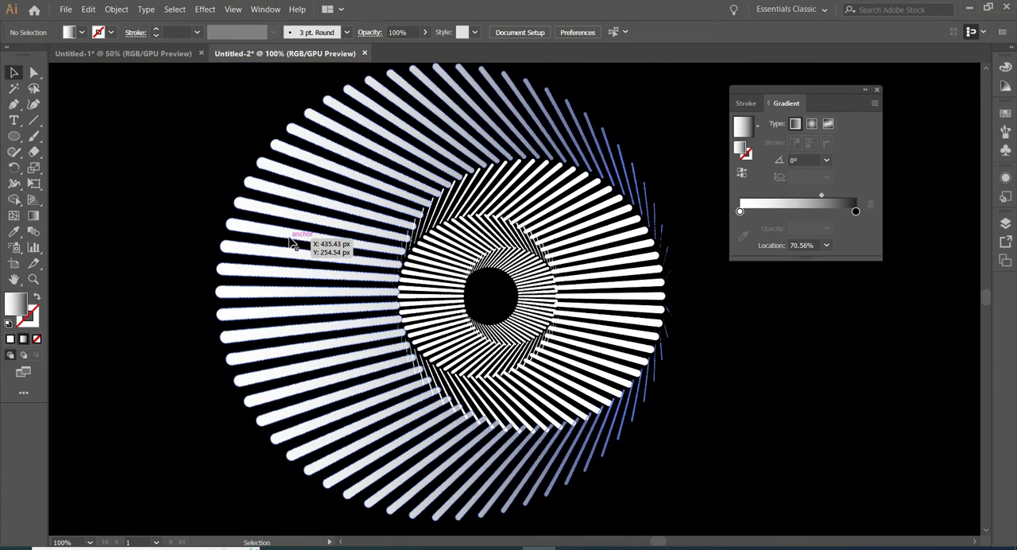
left_click(740, 171)
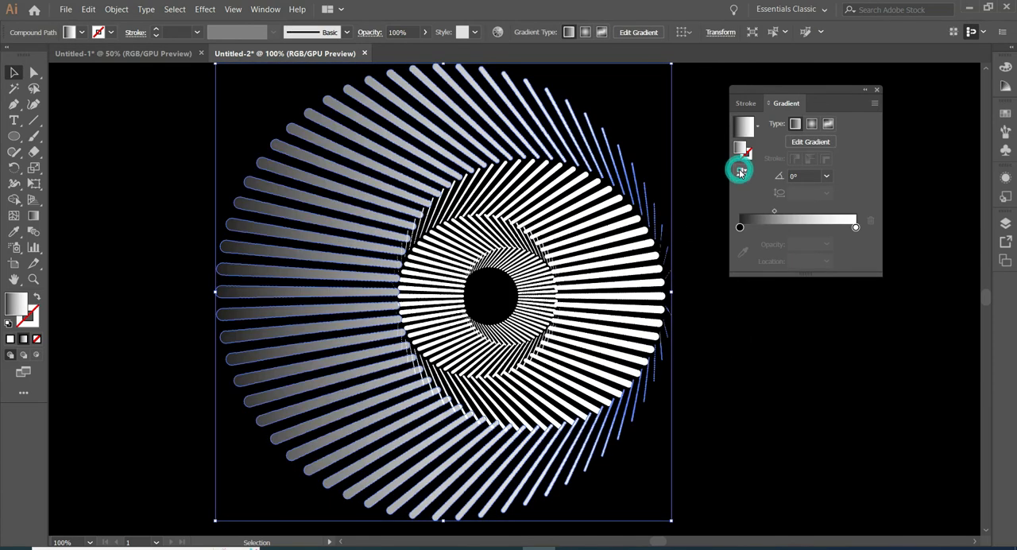
left_click(749, 371)
Fill the second ring with the linear gradient, reversed to run from white to black.
left_click(636, 318)
left_click(778, 204)
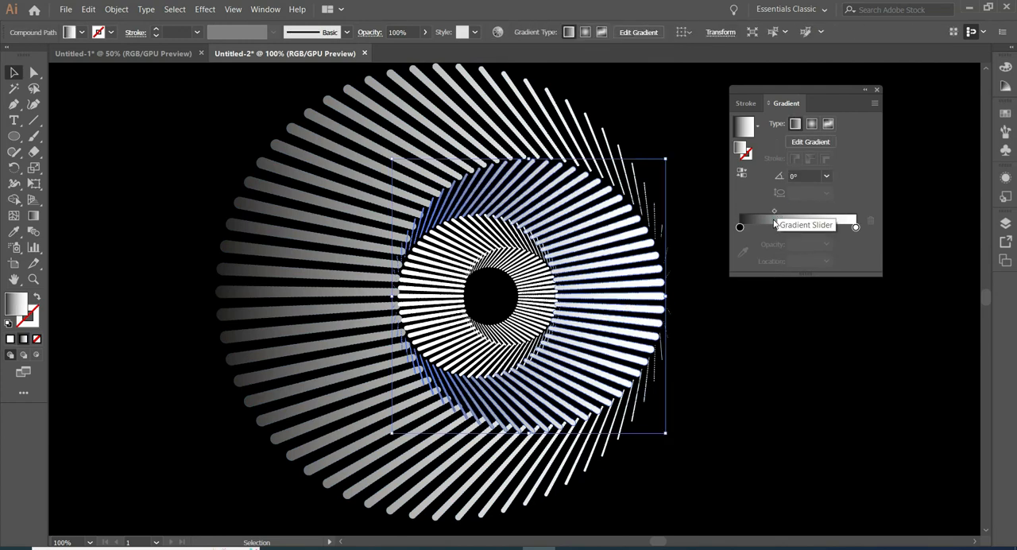
left_click(745, 177)
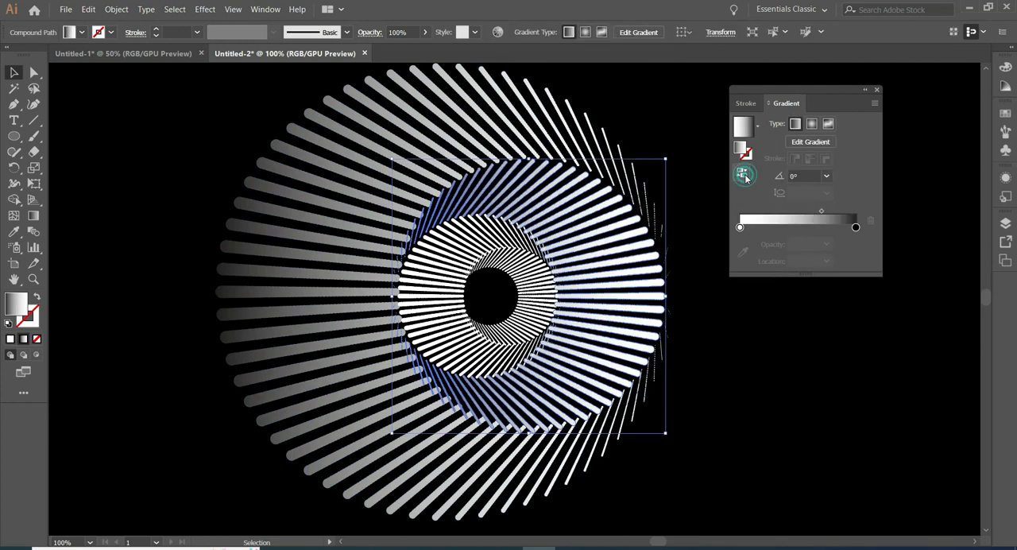
left_click(777, 343)
Set the second ring's gradient midpoint to about 78.16% and deselect the ring.
left_click(624, 328)
left_click_drag(823, 213, 831, 213)
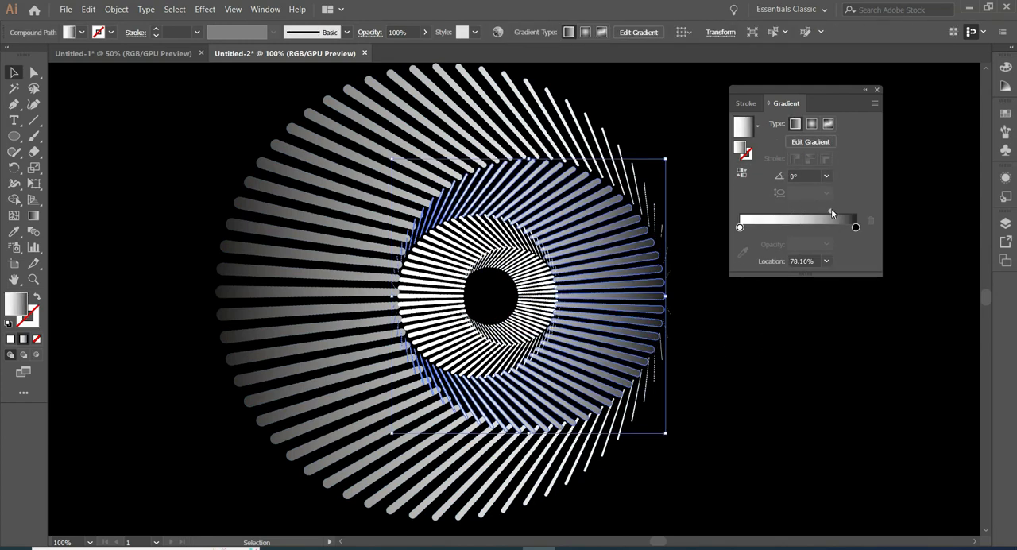
left_click(755, 329)
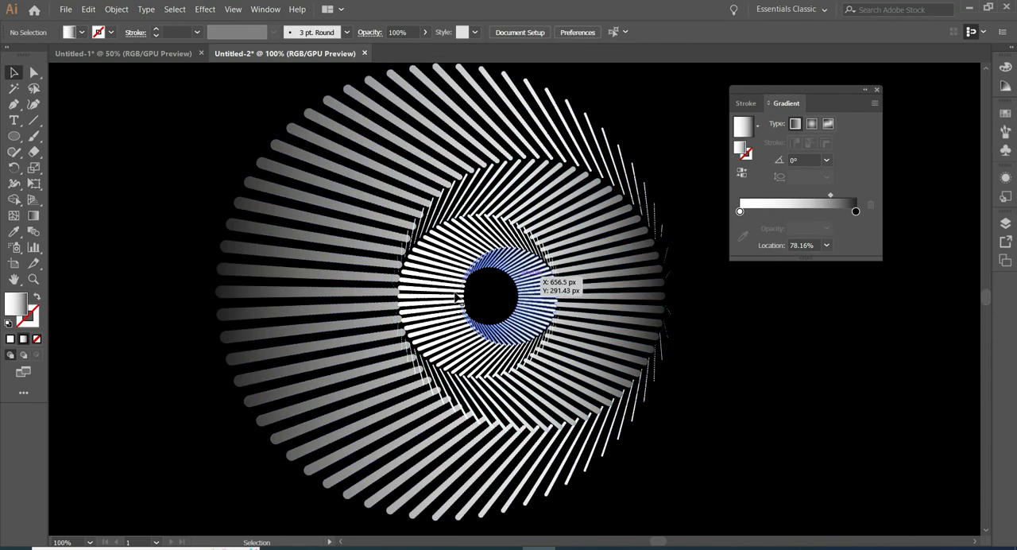
Fill the third ring with the linear gradient, reversed to run from black to white, and deselect it.
left_click(469, 275)
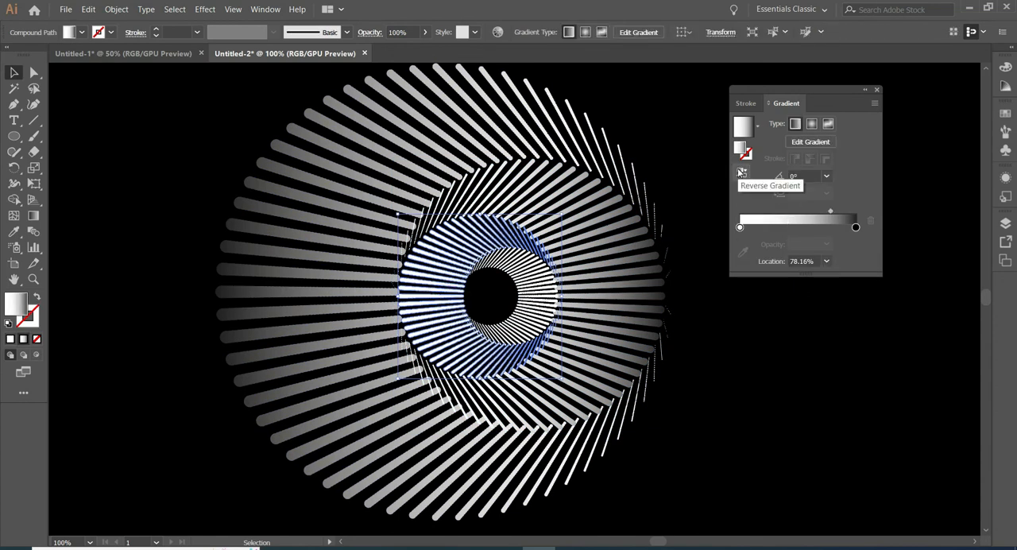
left_click(740, 171)
left_click(706, 352)
Fill the innermost ring with the linear gradient, reversed to run from white to black, and deselect it.
left_click(527, 315)
left_click(762, 205)
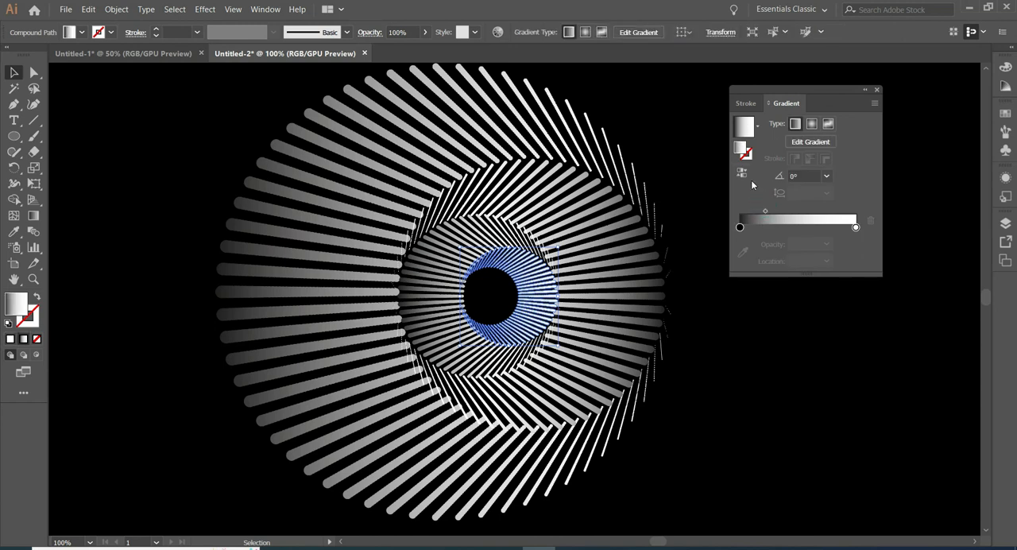
left_click(739, 170)
left_click(792, 365)
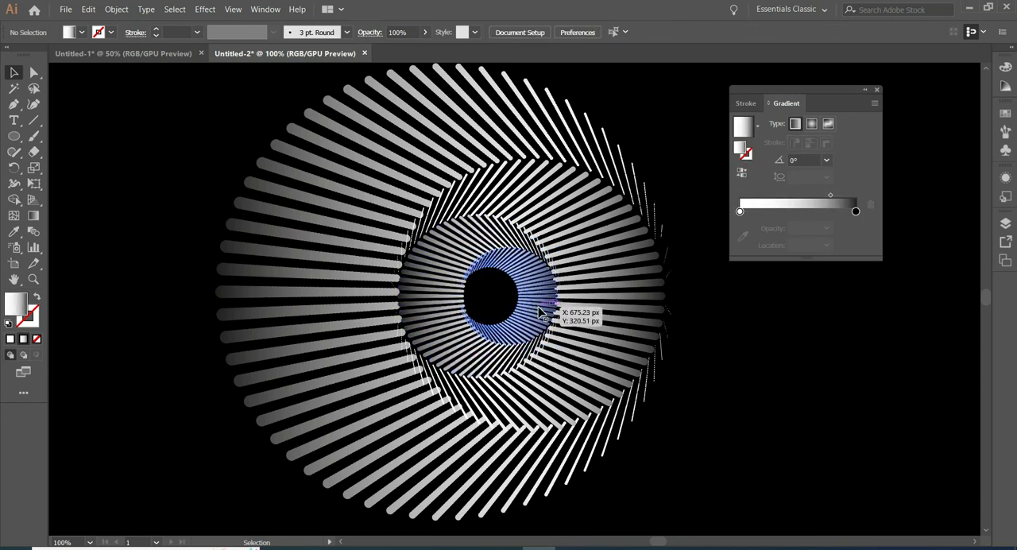
Set the innermost ring's gradient midpoint to about 79.5%, close the gradient settings and deselect the ring.
left_click(561, 310)
left_click(832, 212)
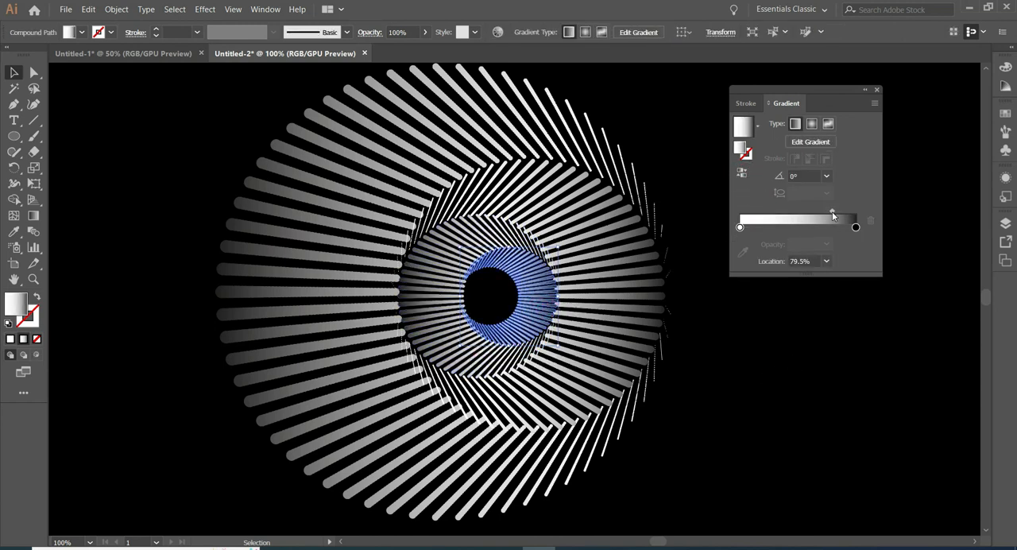
left_click(878, 89)
left_click(770, 374)
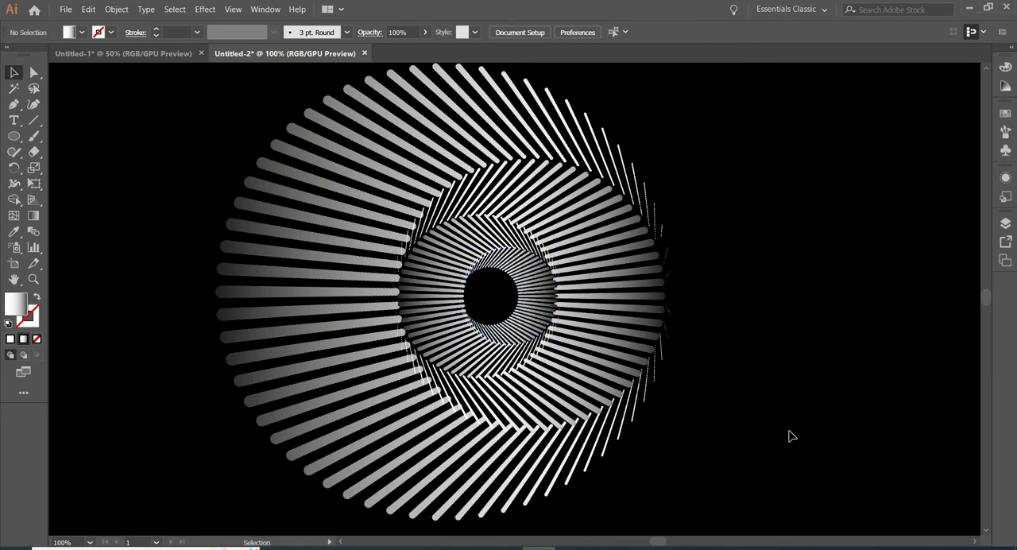
Reopen the gradient settings for the innermost ring and reverse its gradient to run from black to white.
left_click(523, 318)
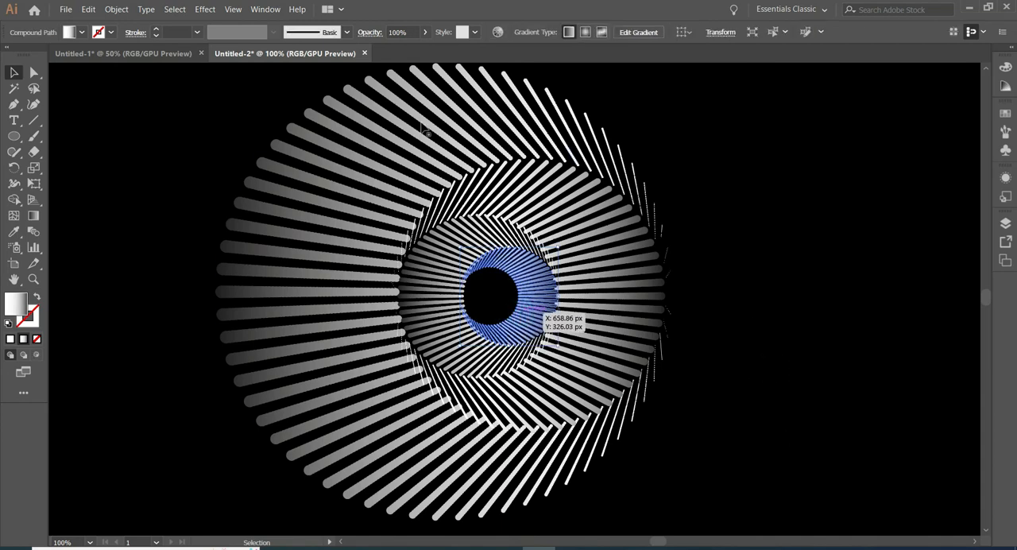
left_click(266, 9)
left_click(342, 290)
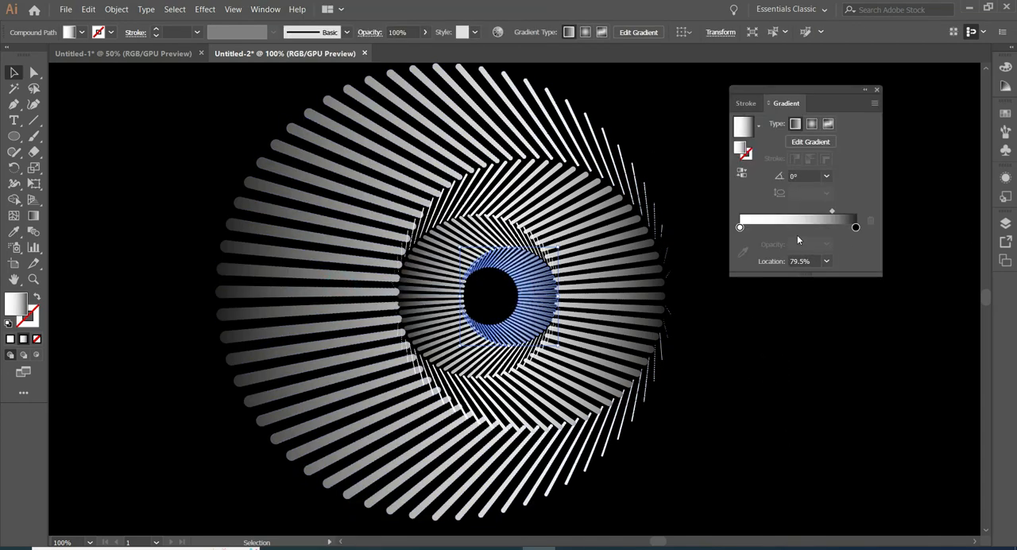
left_click(743, 173)
left_click(750, 427)
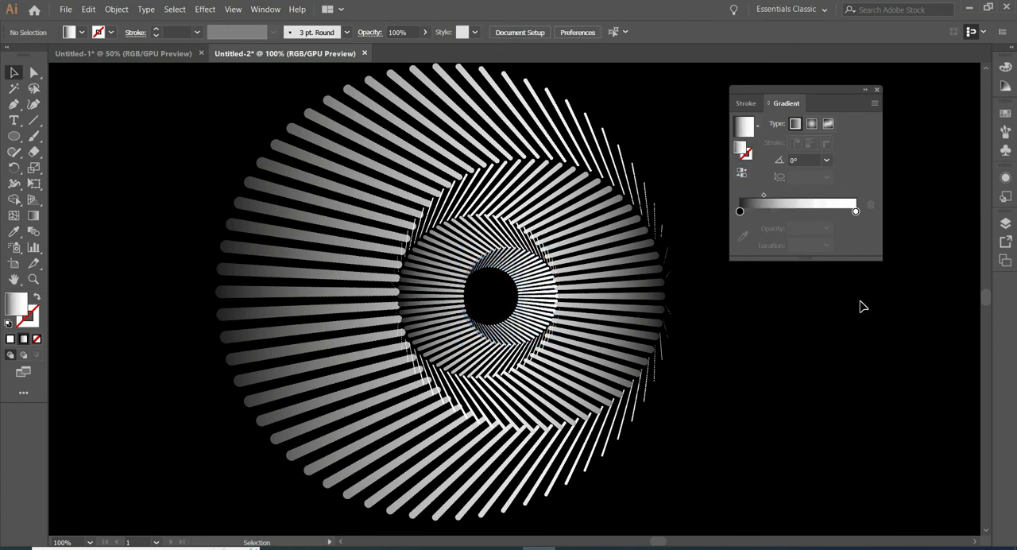
Reverse the third ring's gradient to run from white to black and deselect the artwork.
left_click(426, 306)
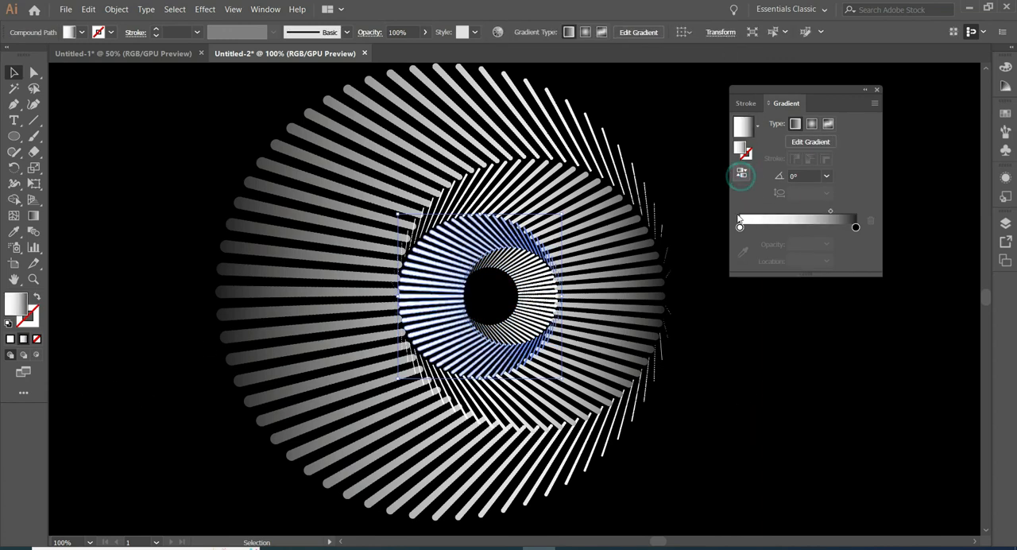
left_click(743, 172)
left_click(916, 406)
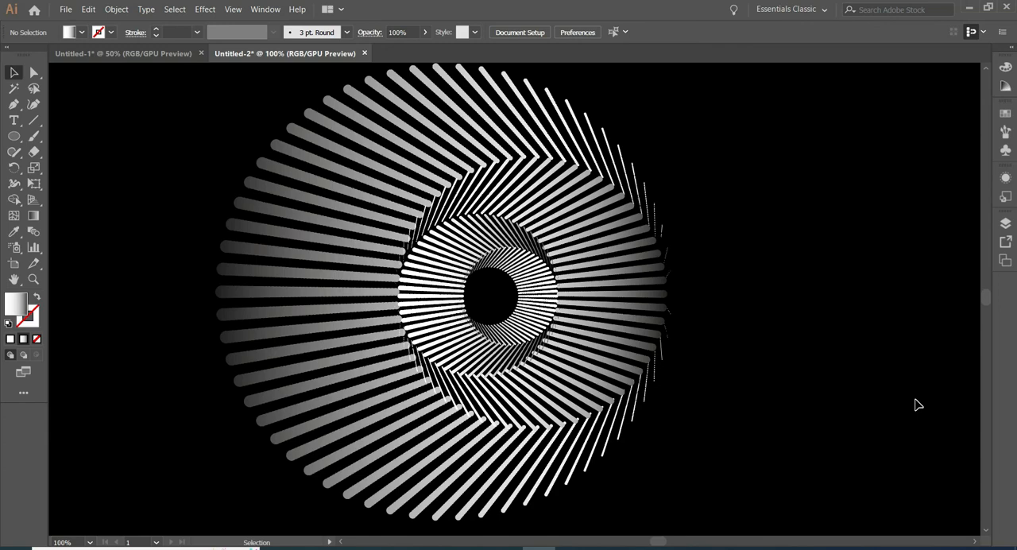